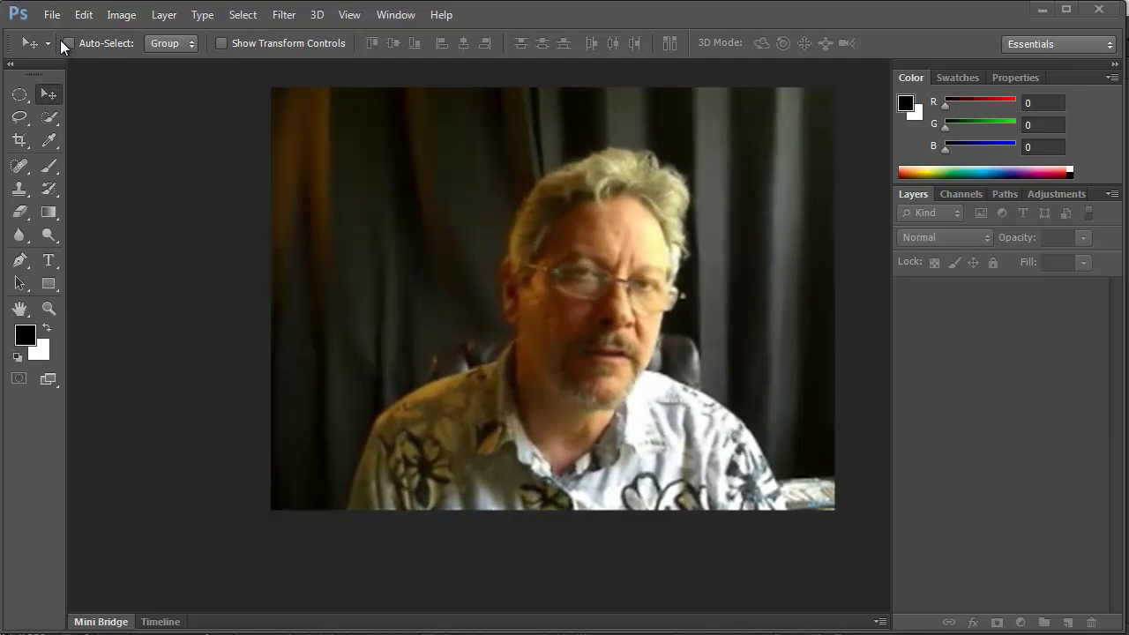
# Set up a new 800 × 800 px document with a transparent background, named clockface
pyautogui.click(51, 16)
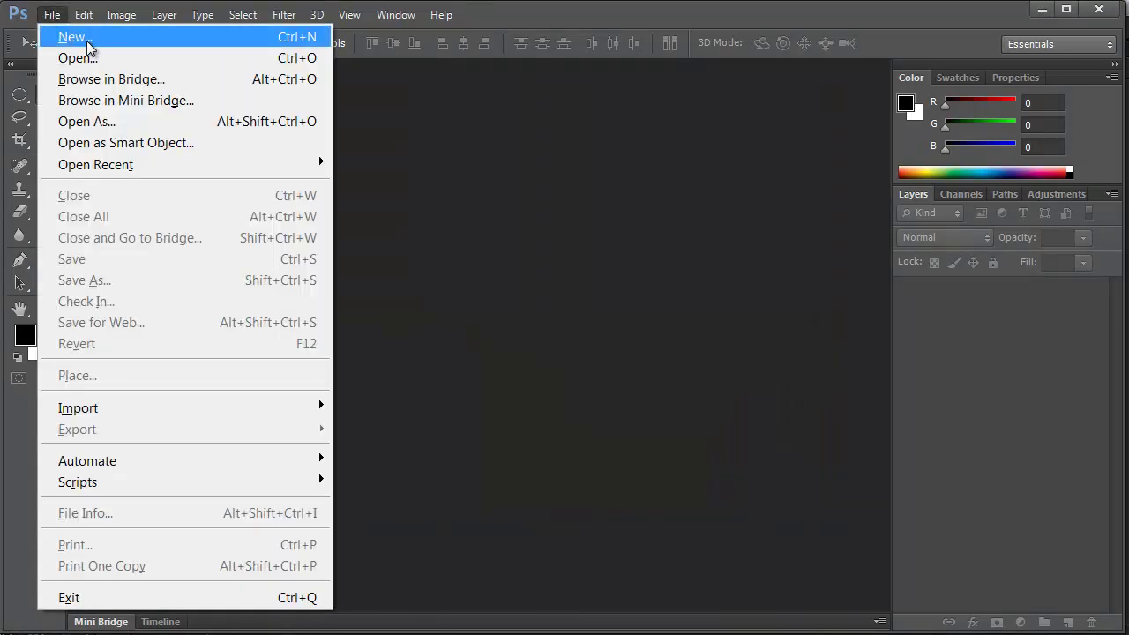
pyautogui.click(76, 37)
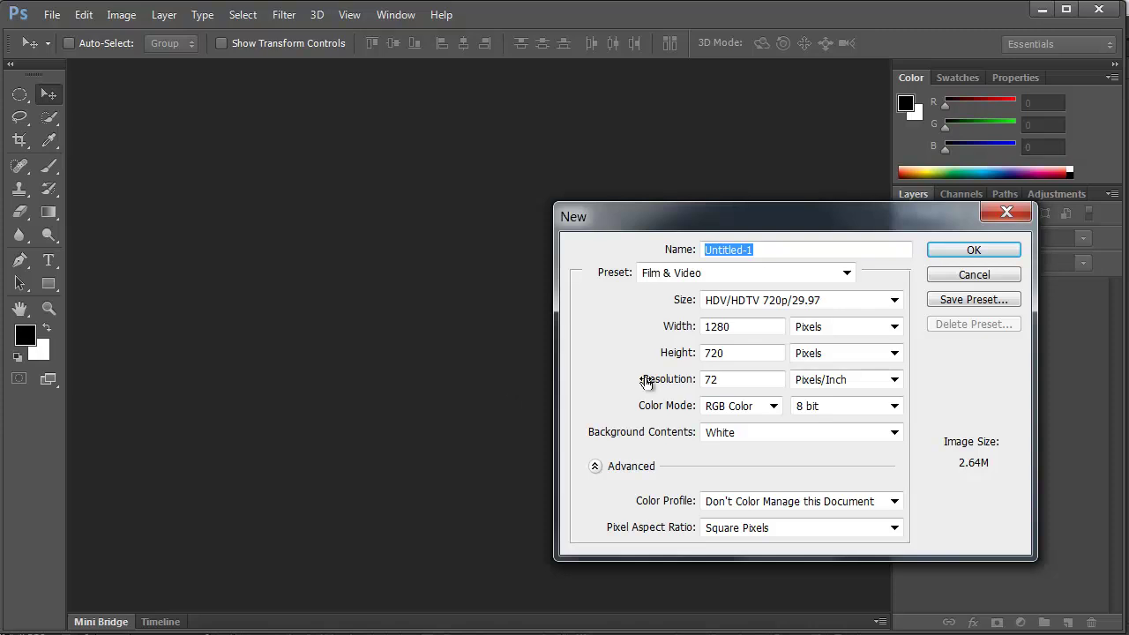
pyautogui.doubleClick(749, 327)
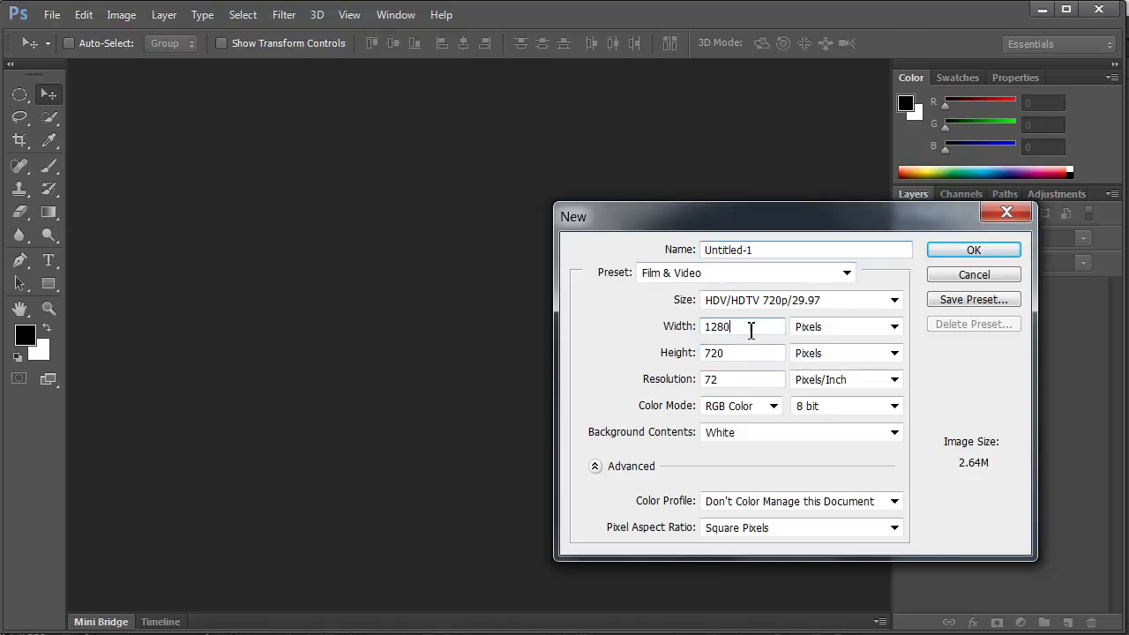
pyautogui.write('800')
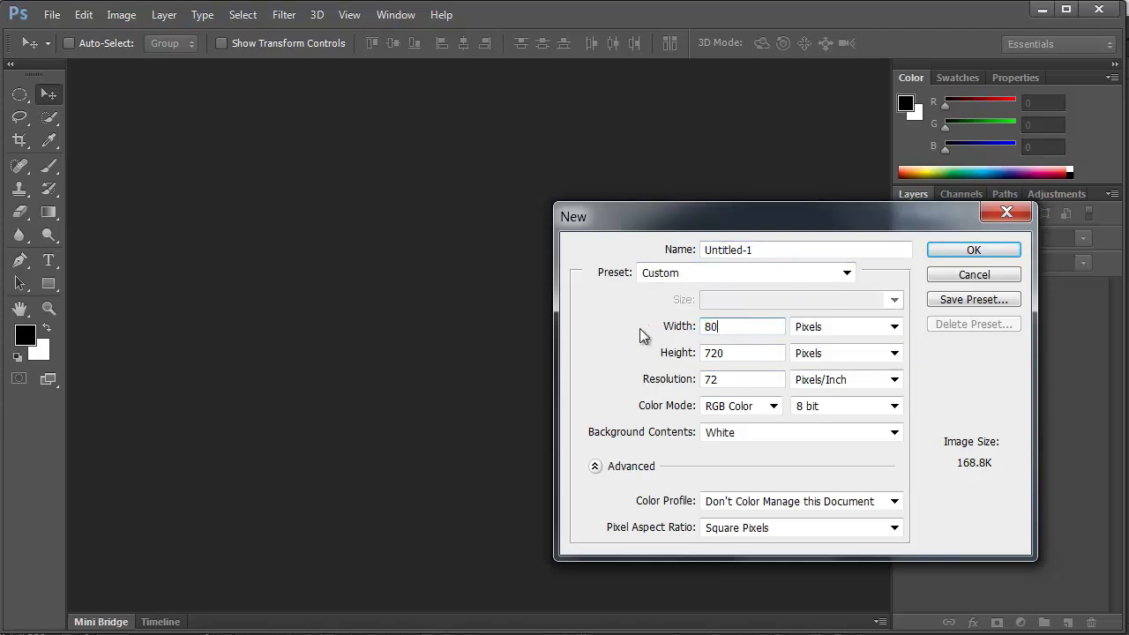
pyautogui.press('Tab')
pyautogui.press('Tab')
pyautogui.write('800')
pyautogui.press('Tab')
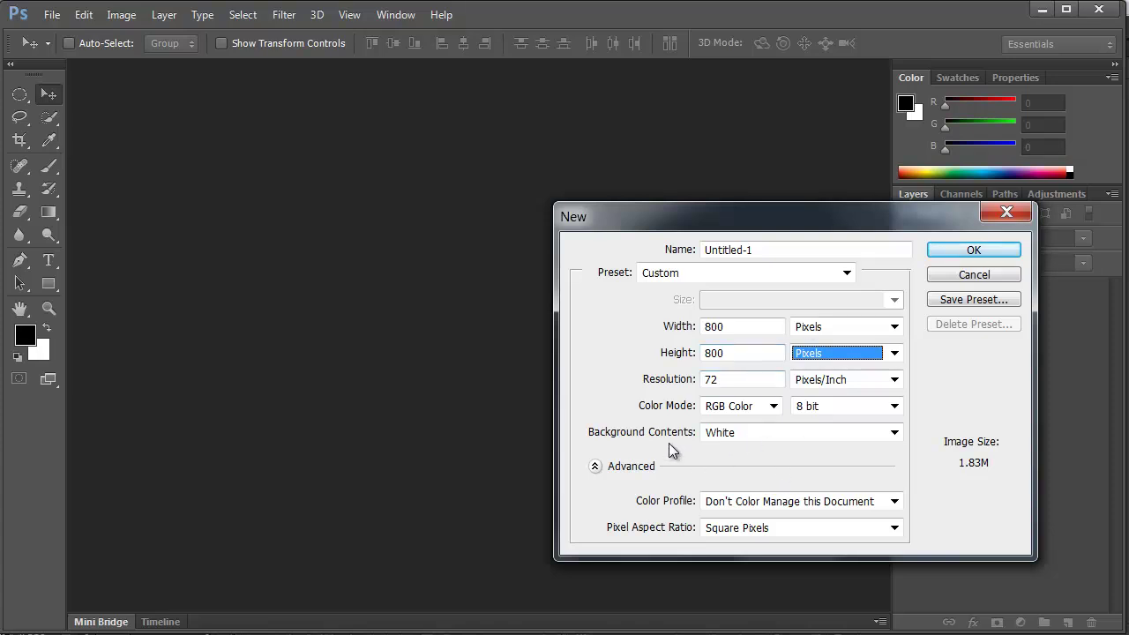
pyautogui.click(893, 433)
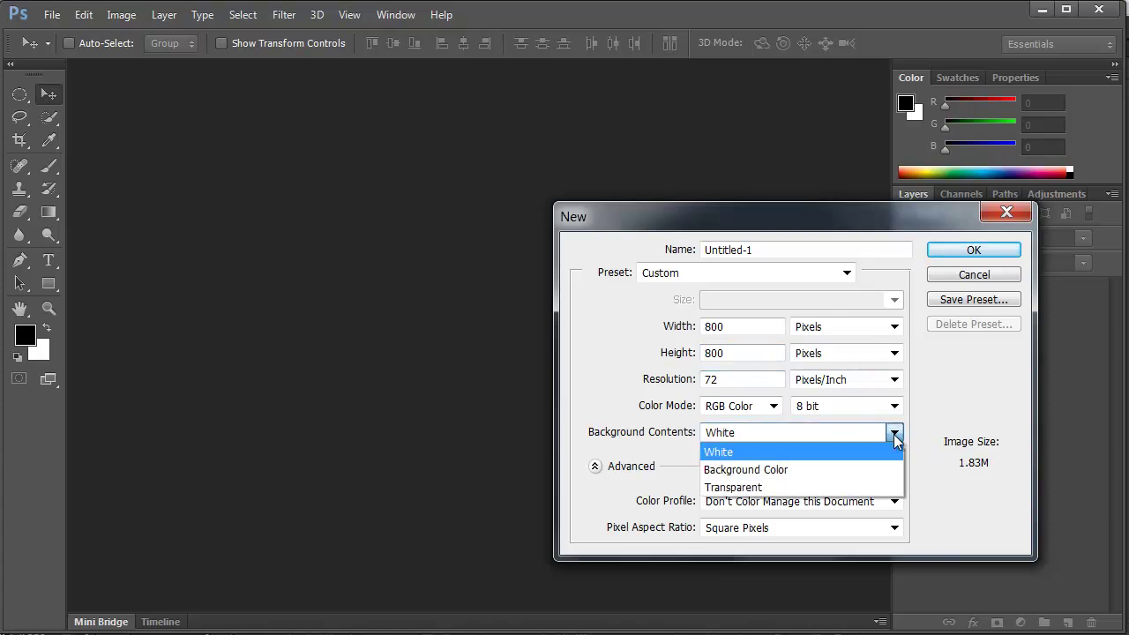
pyautogui.click(808, 487)
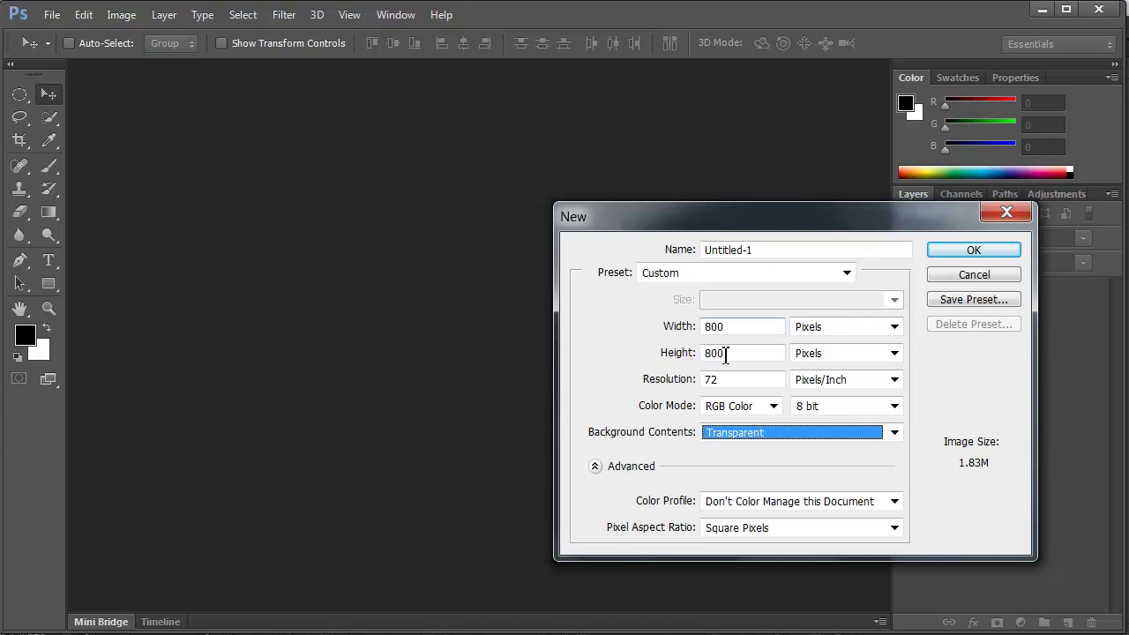
pyautogui.moveTo(790, 251); pyautogui.dragTo(617, 245)
pyautogui.write('clock')
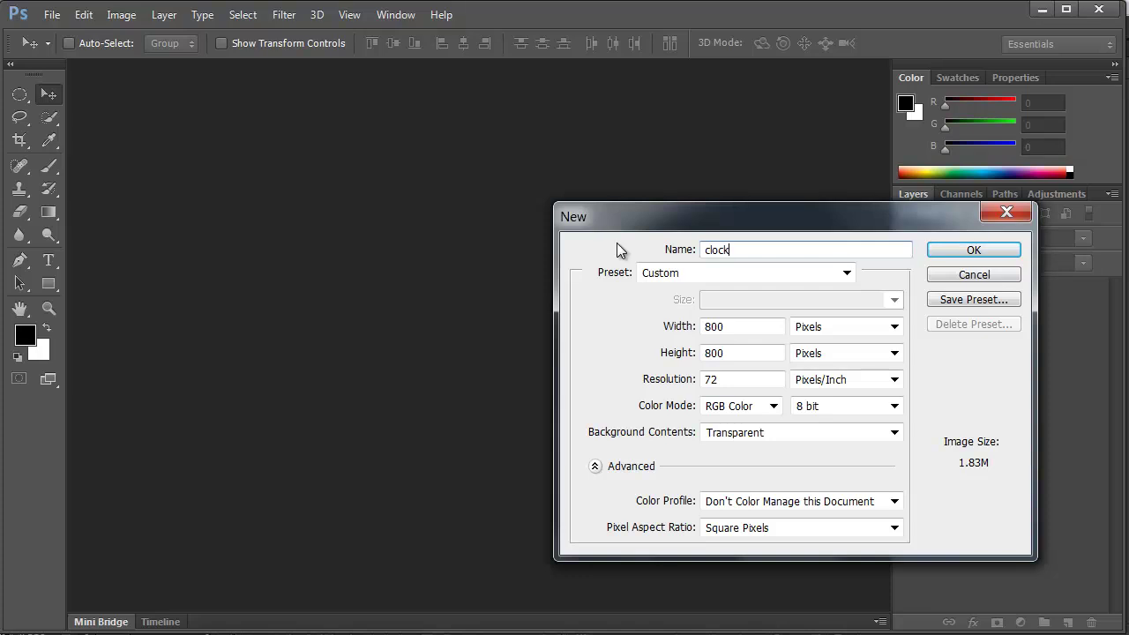
pyautogui.write('face')
# Create the clockface document and add a horizontal guide at 400px
pyautogui.click(974, 250)
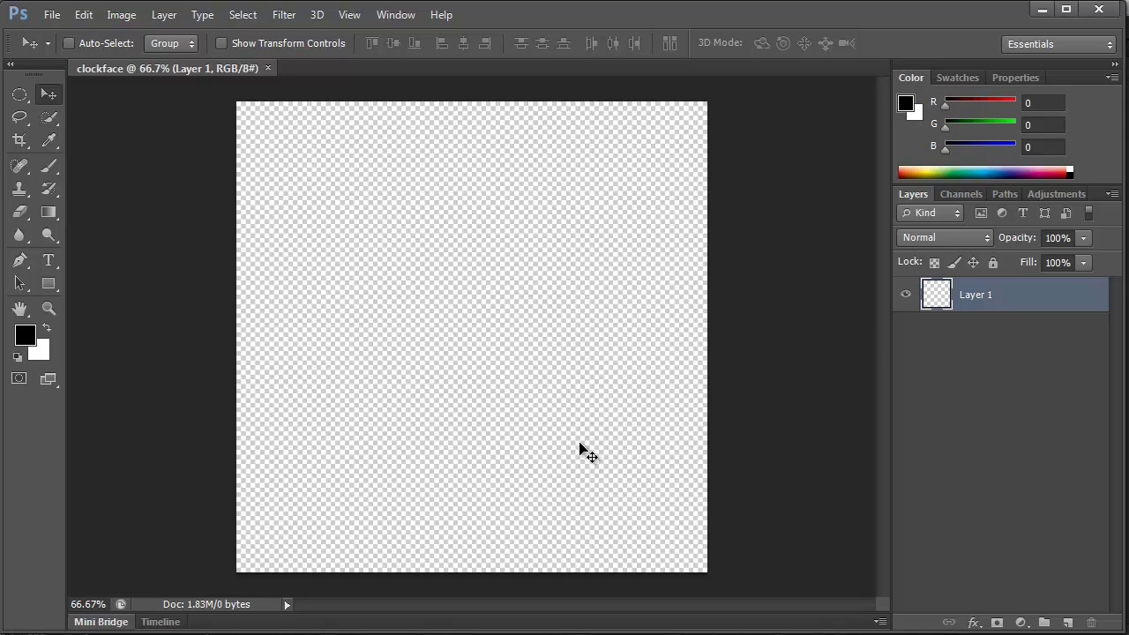
pyautogui.press('m')
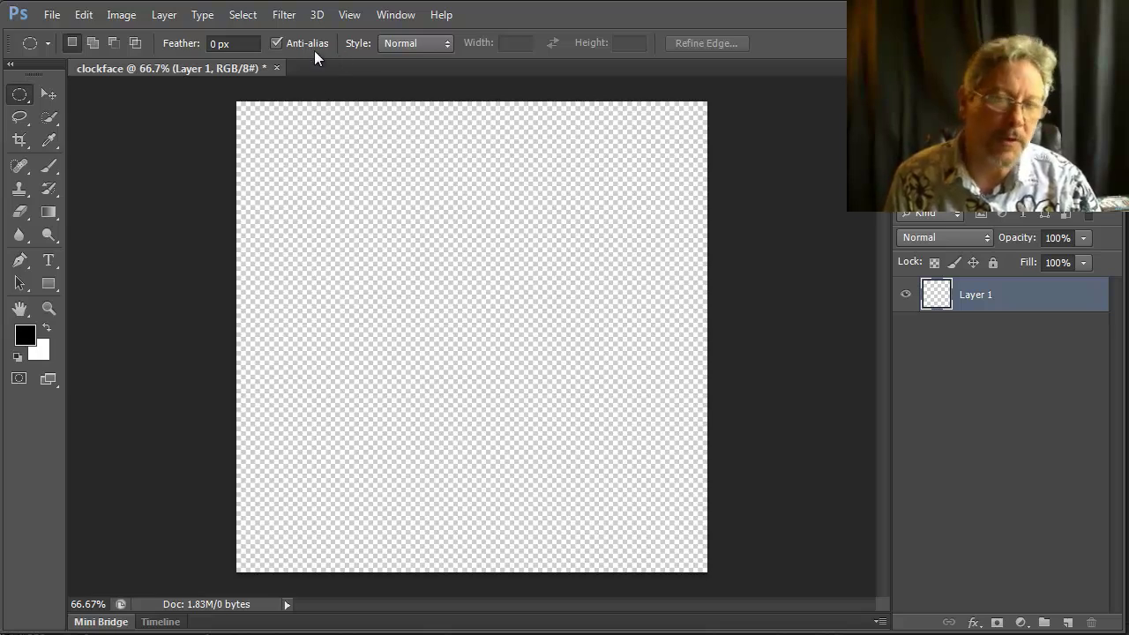
pyautogui.click(350, 15)
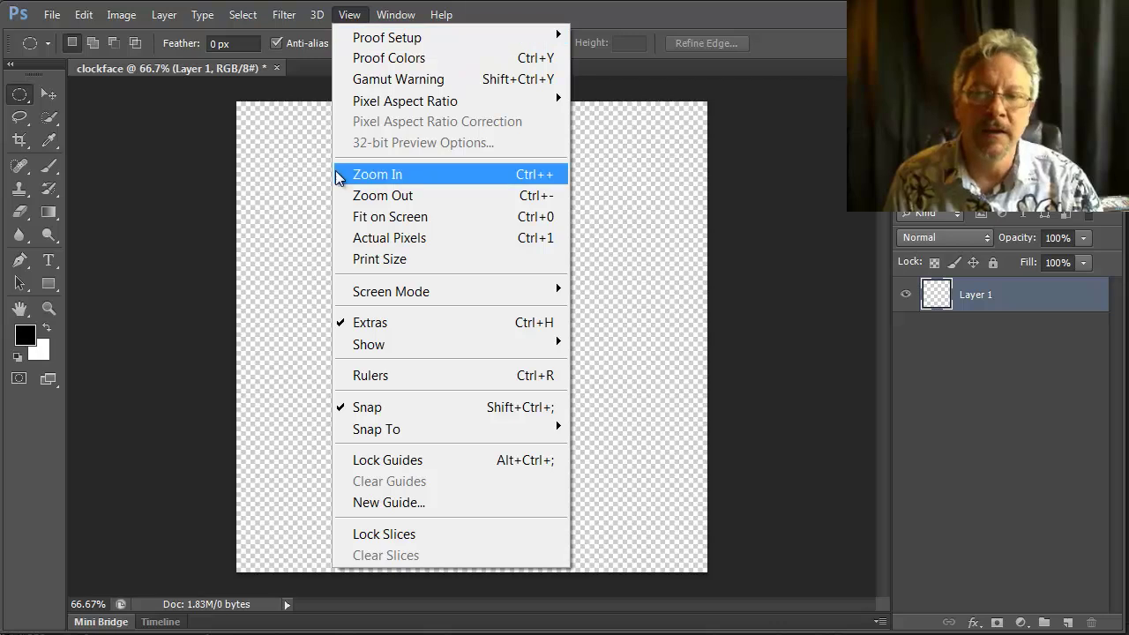
pyautogui.click(386, 502)
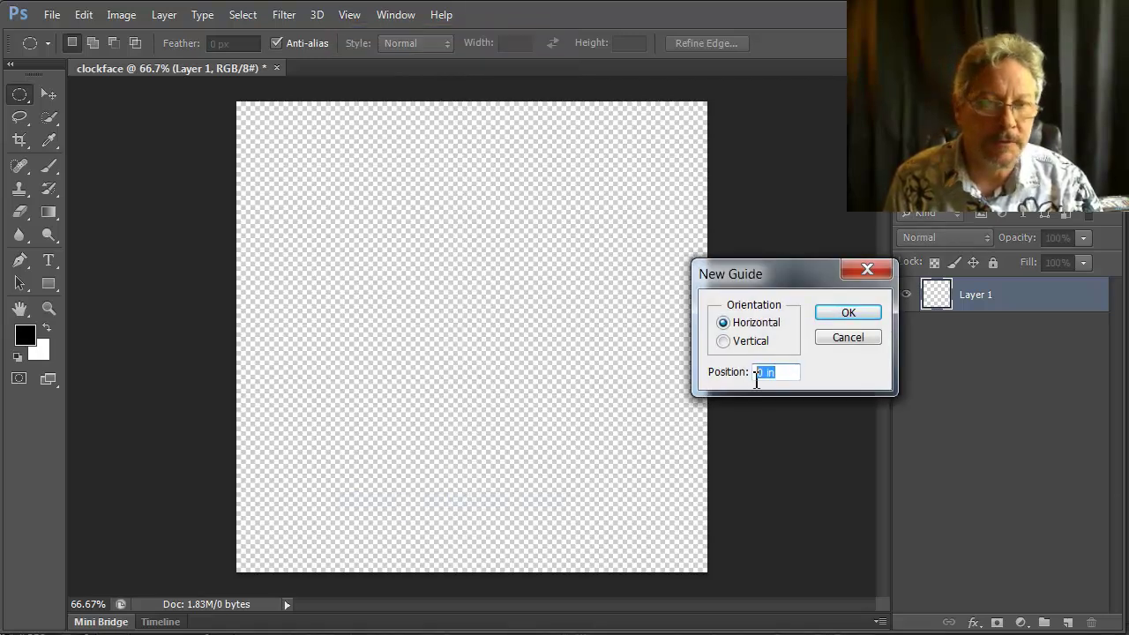
pyautogui.write('400px')
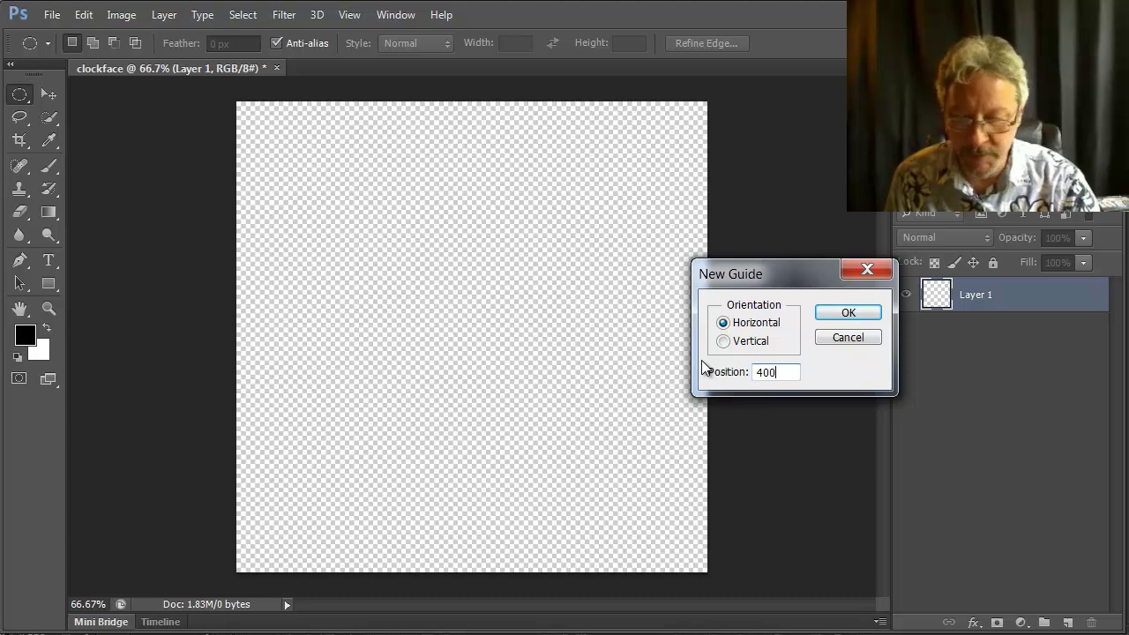
pyautogui.click(844, 323)
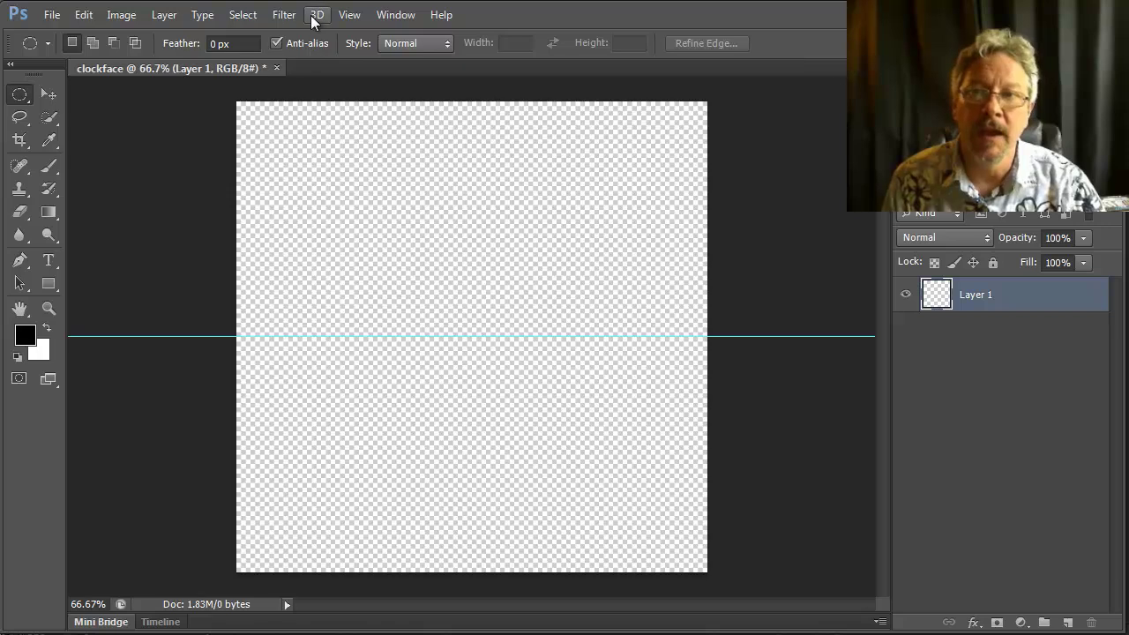
# Add a vertical guide at 400px
pyautogui.click(349, 15)
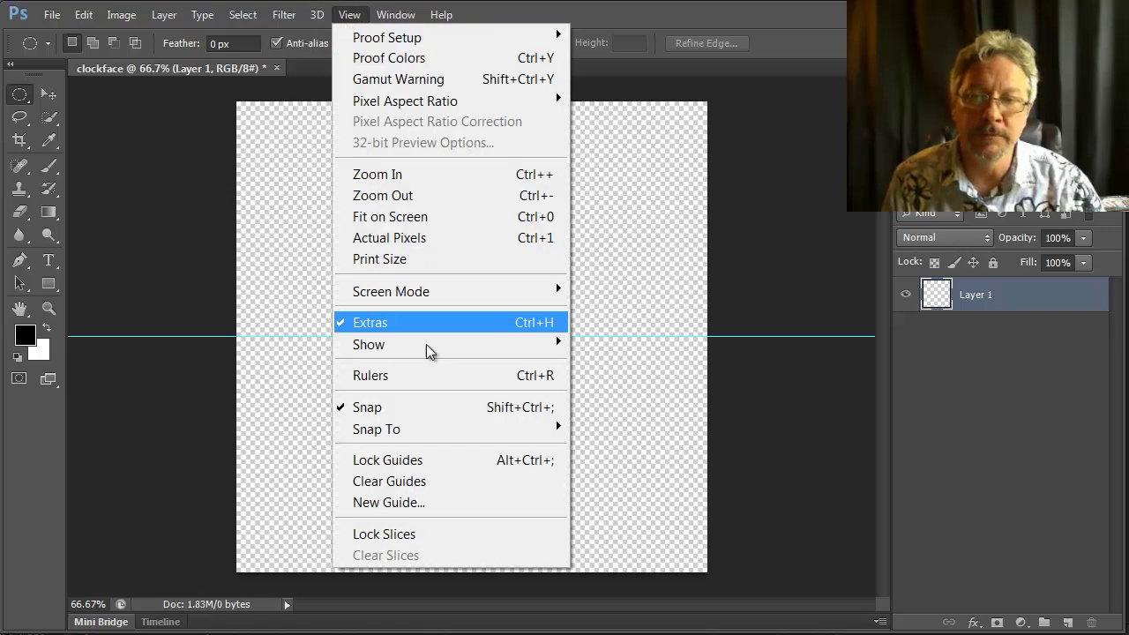
pyautogui.click(451, 501)
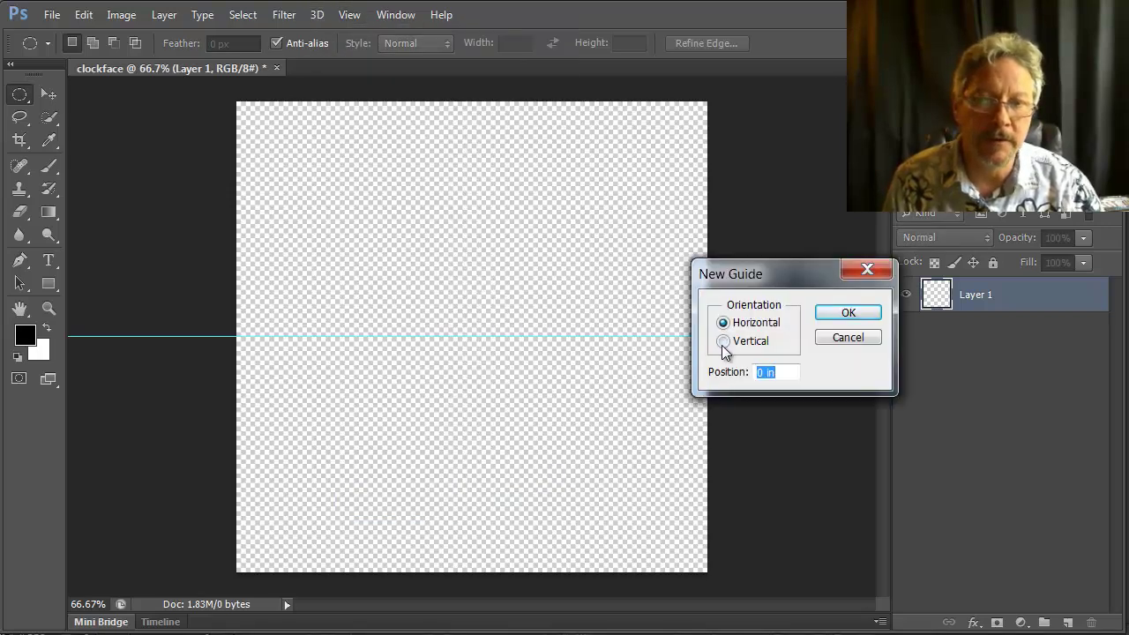
pyautogui.click(723, 341)
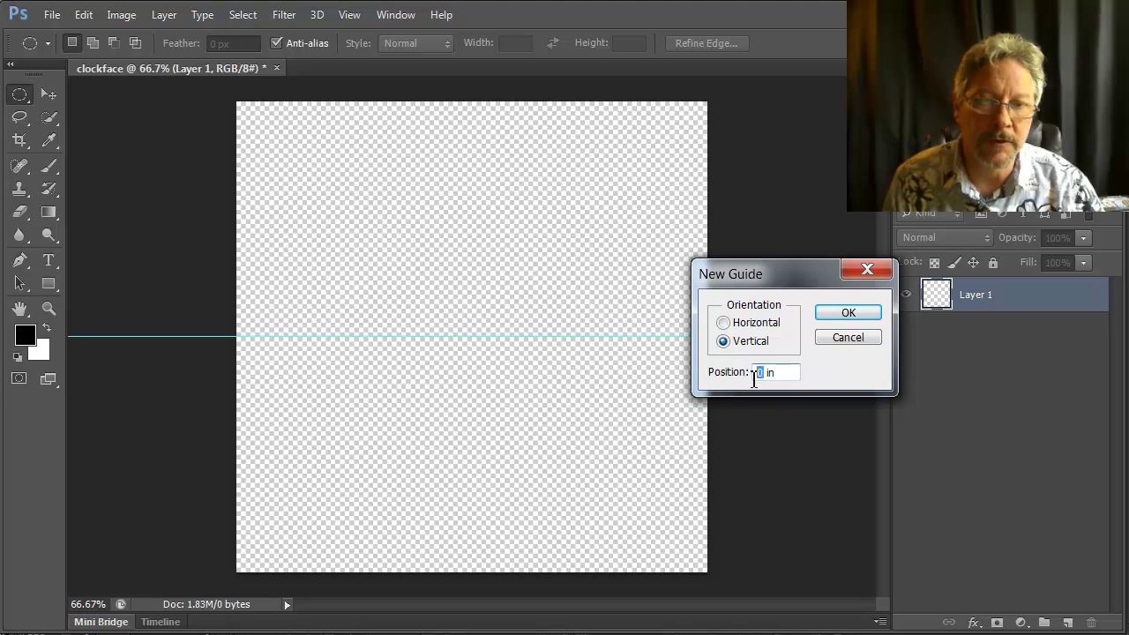
pyautogui.moveTo(755, 377); pyautogui.dragTo(772, 381)
pyautogui.write('400px')
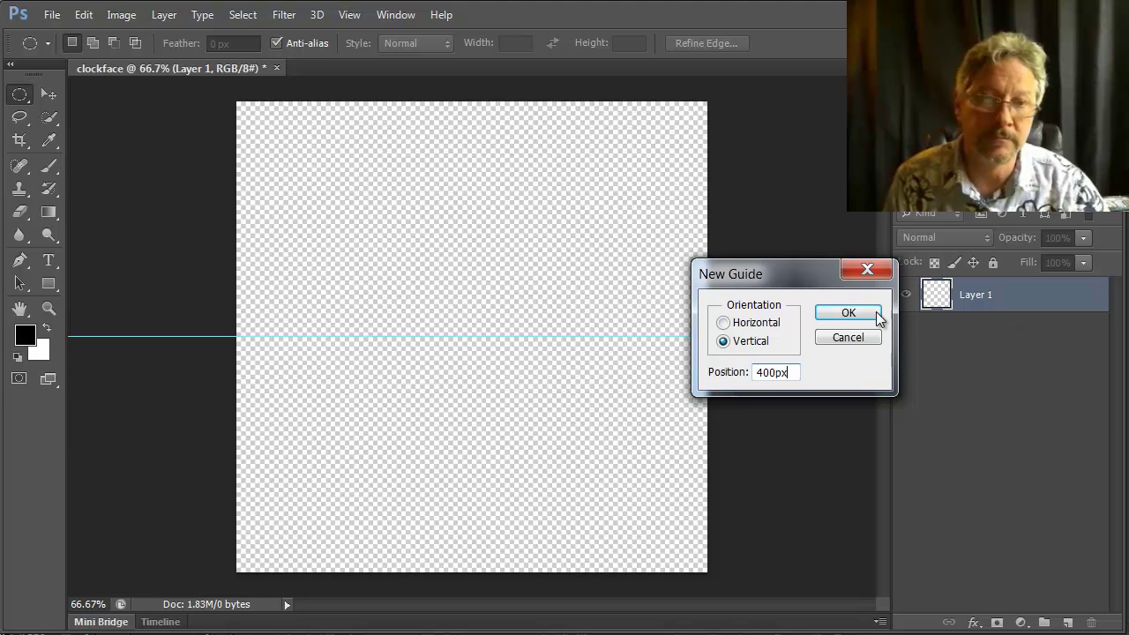
pyautogui.click(848, 314)
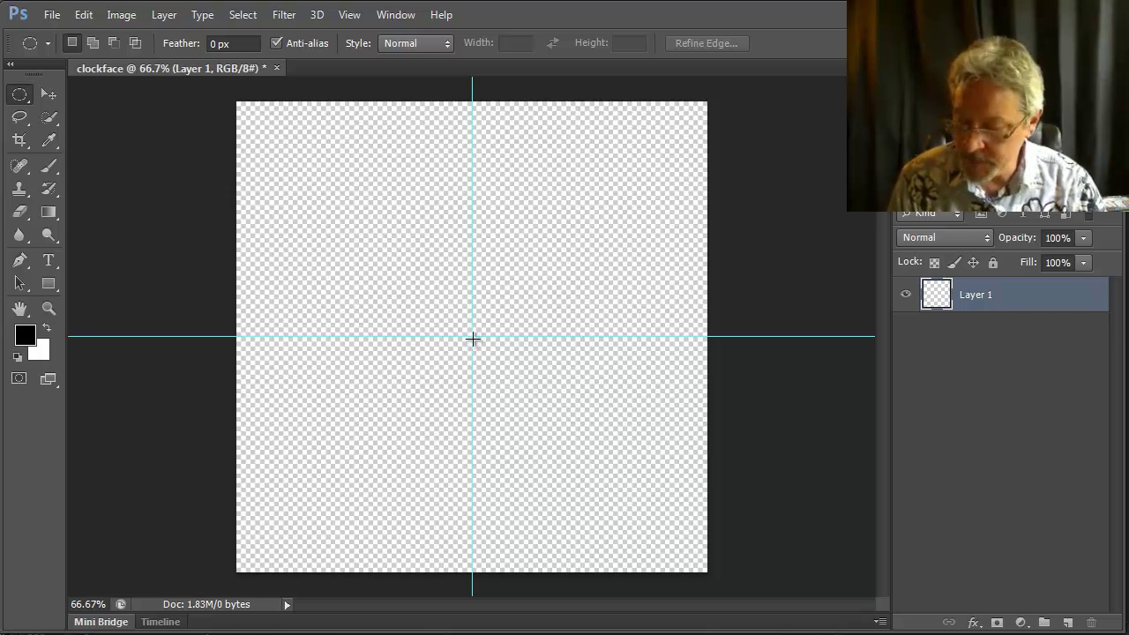
# Draw a large circular selection out from the guide intersection and fill it with white
pyautogui.moveTo(473, 340); pyautogui.dragTo(724, 553)
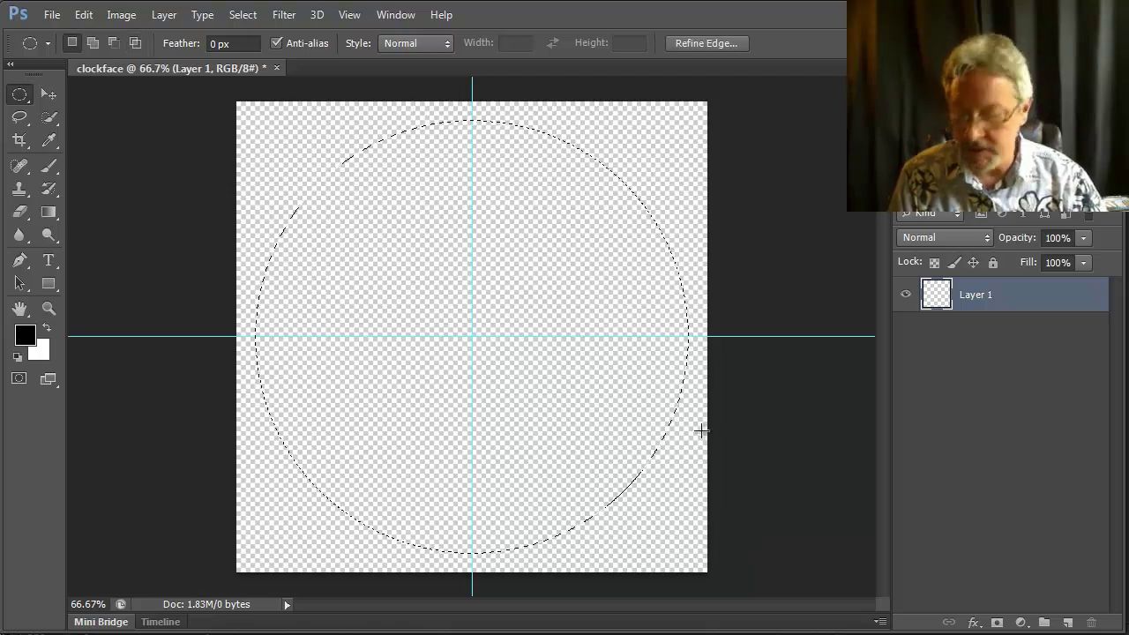
pyautogui.hotkey('alt', 'BackSpace')
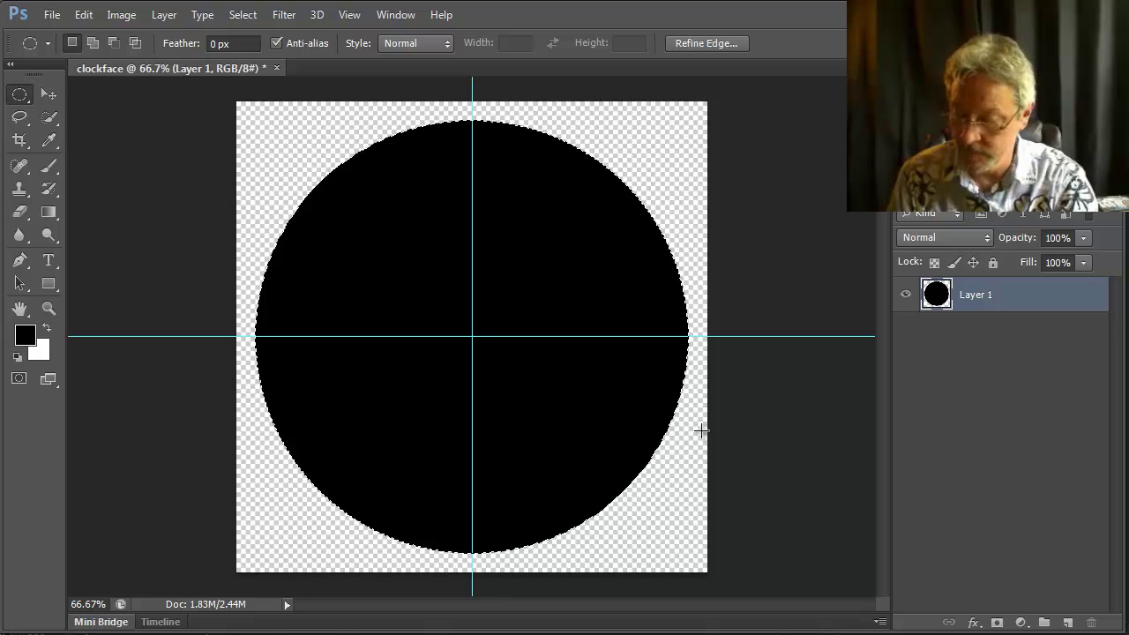
pyautogui.hotkey('ctrl', 'z')
pyautogui.hotkey('ctrl', 'BackSpace')
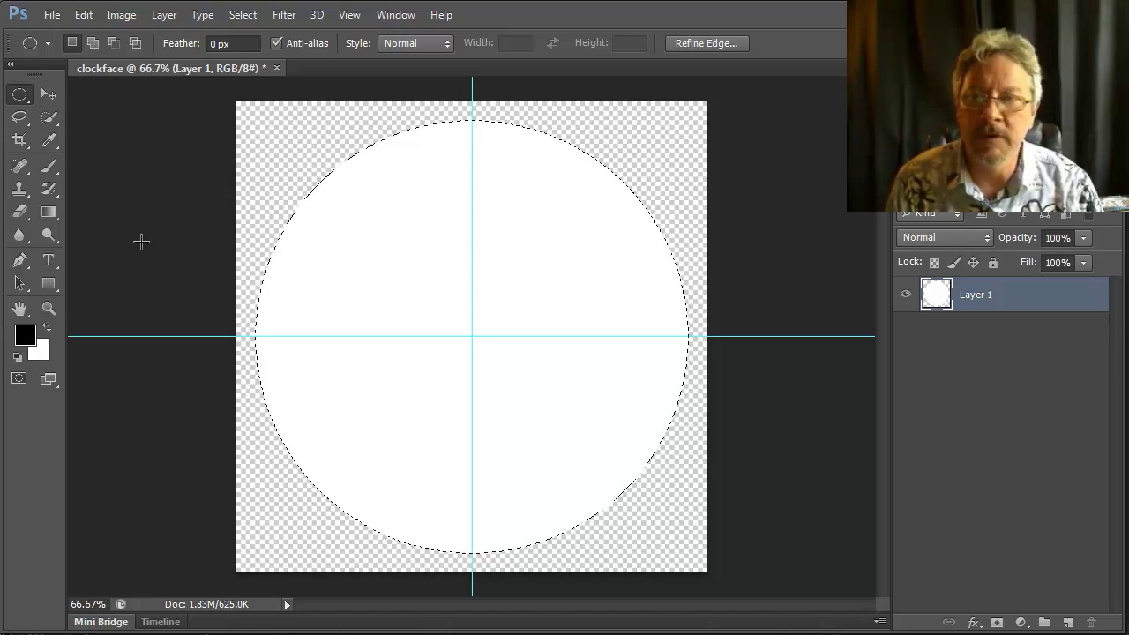
# Set the foreground colour to a brown shade
pyautogui.click(23, 336)
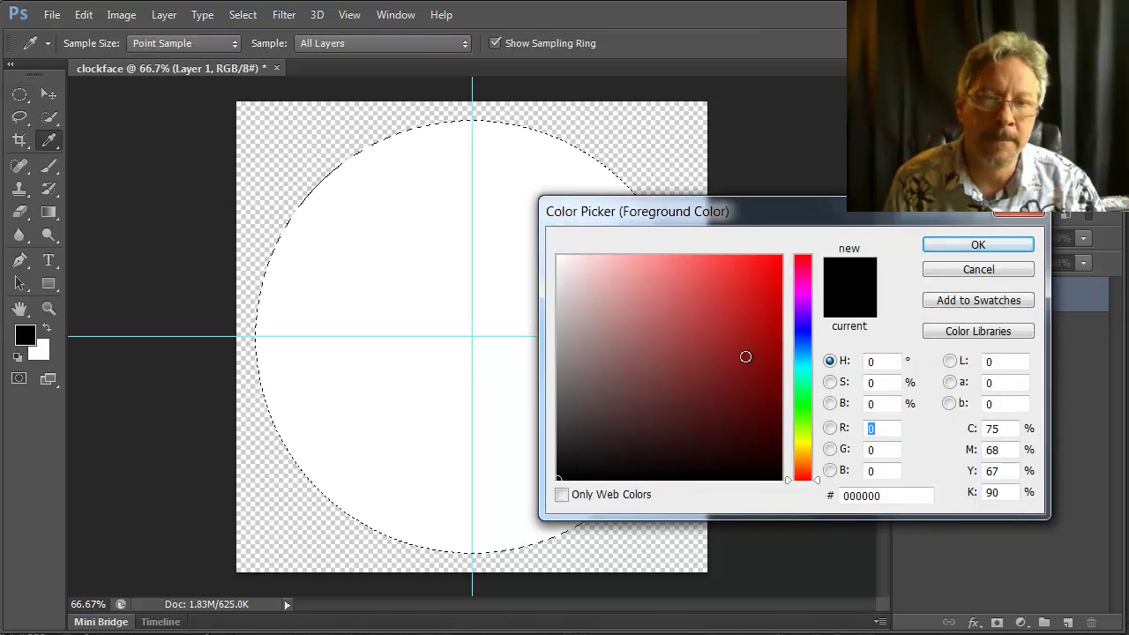
pyautogui.click(750, 381)
pyautogui.click(802, 454)
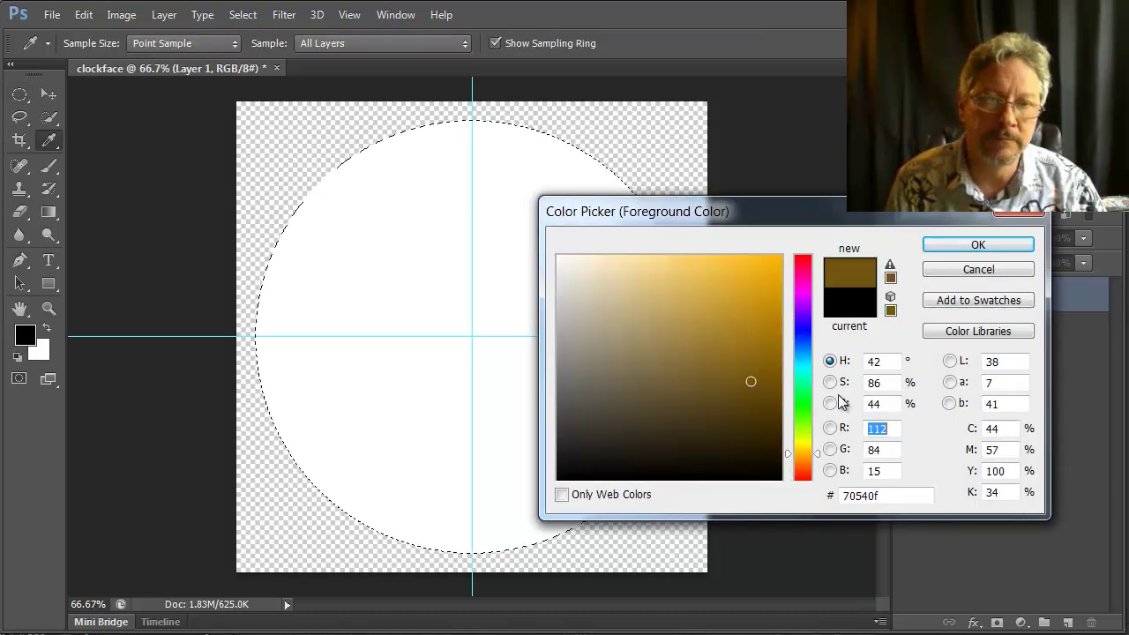
pyautogui.click(970, 247)
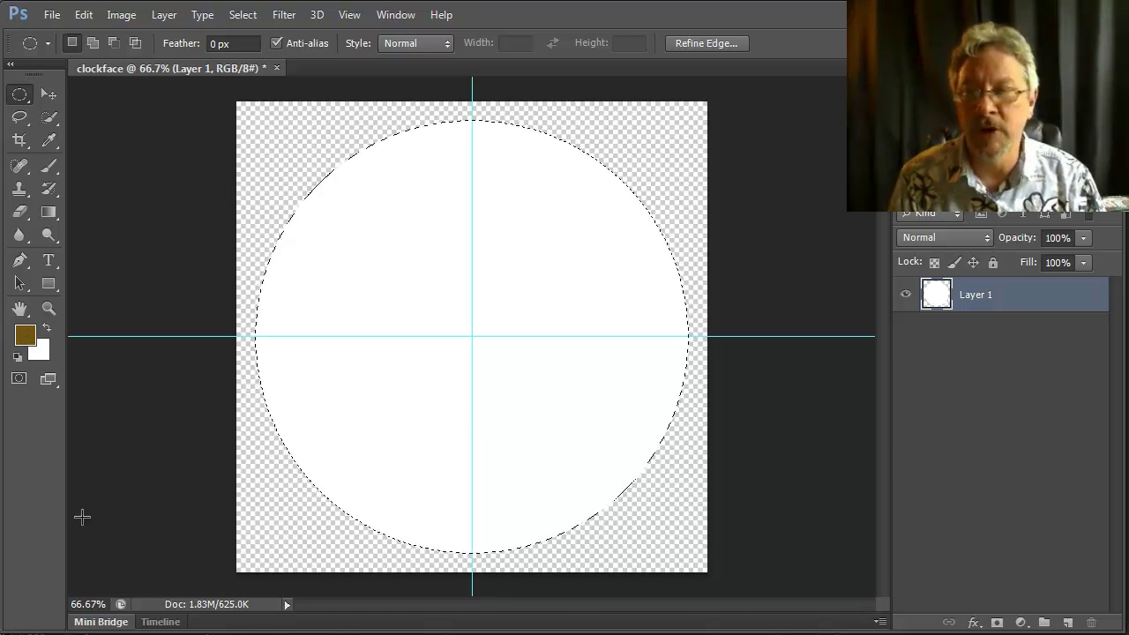
# Stroke the circle with a 40px brown rim and deselect
pyautogui.click(86, 18)
pyautogui.click(123, 353)
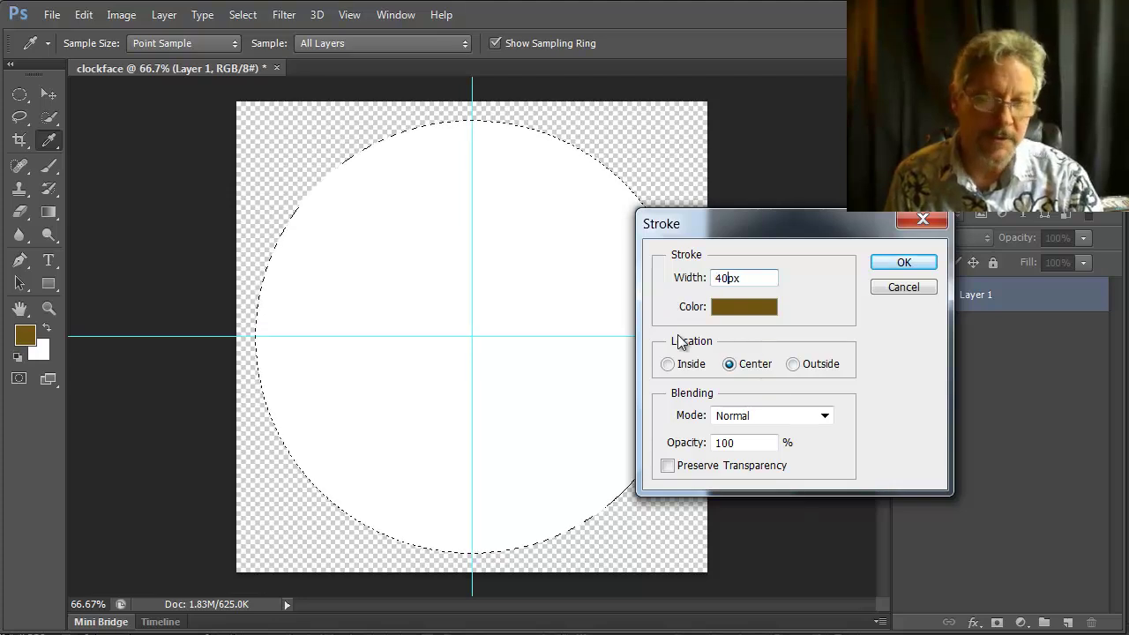
pyautogui.click(901, 263)
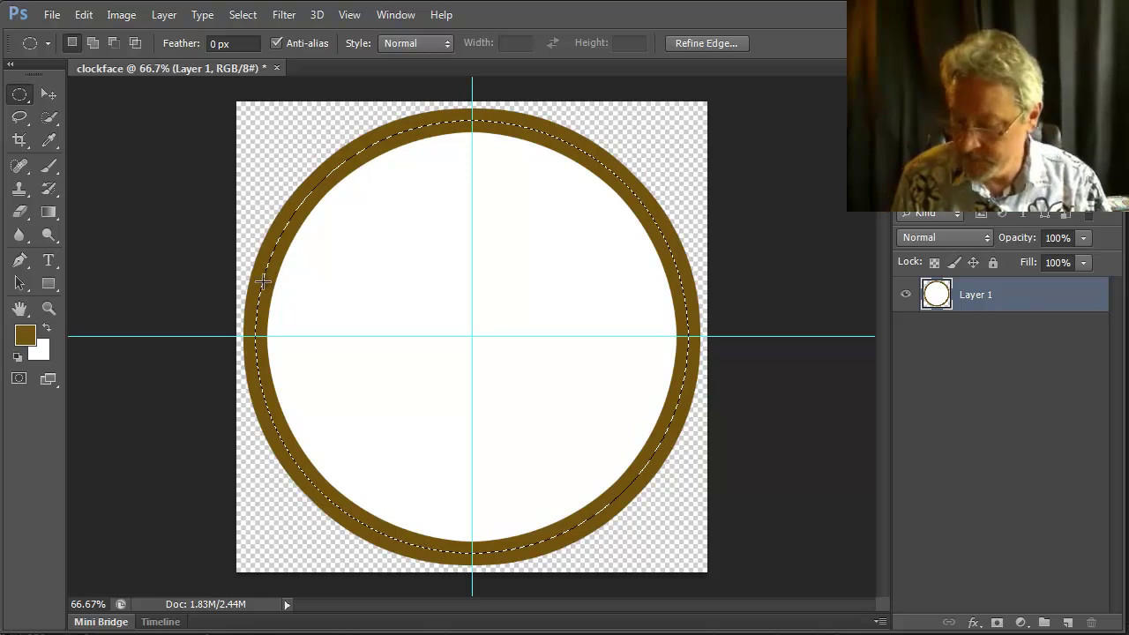
pyautogui.hotkey('ctrl', 'd')
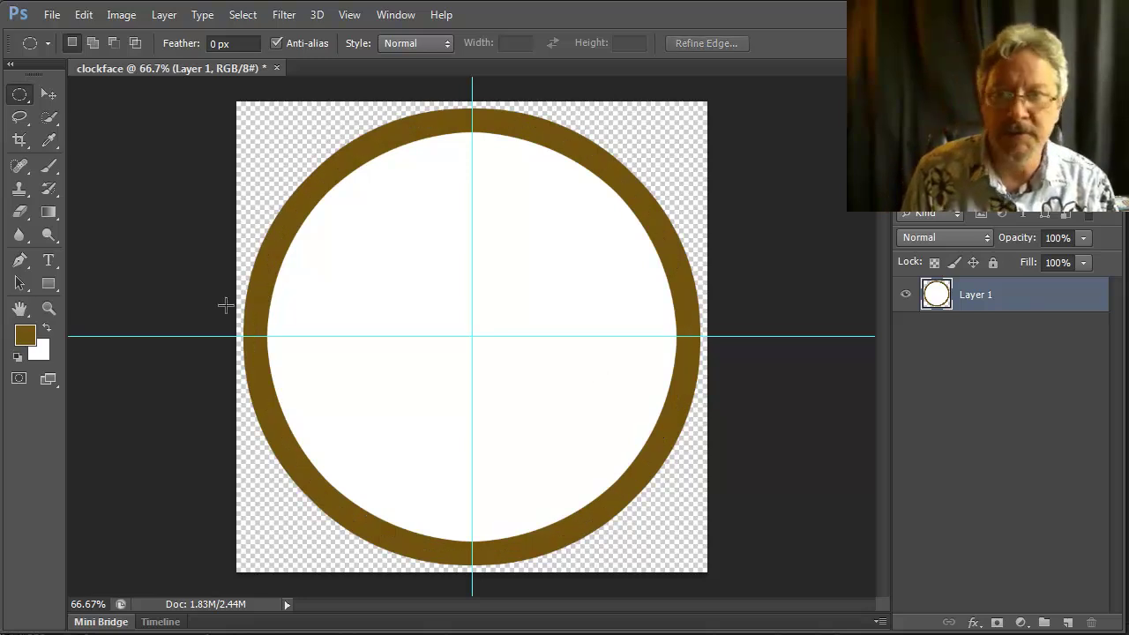
# Select a thin bar at twelve o'clock and fill it with 50% Gray on a new layer
pyautogui.click(20, 95)
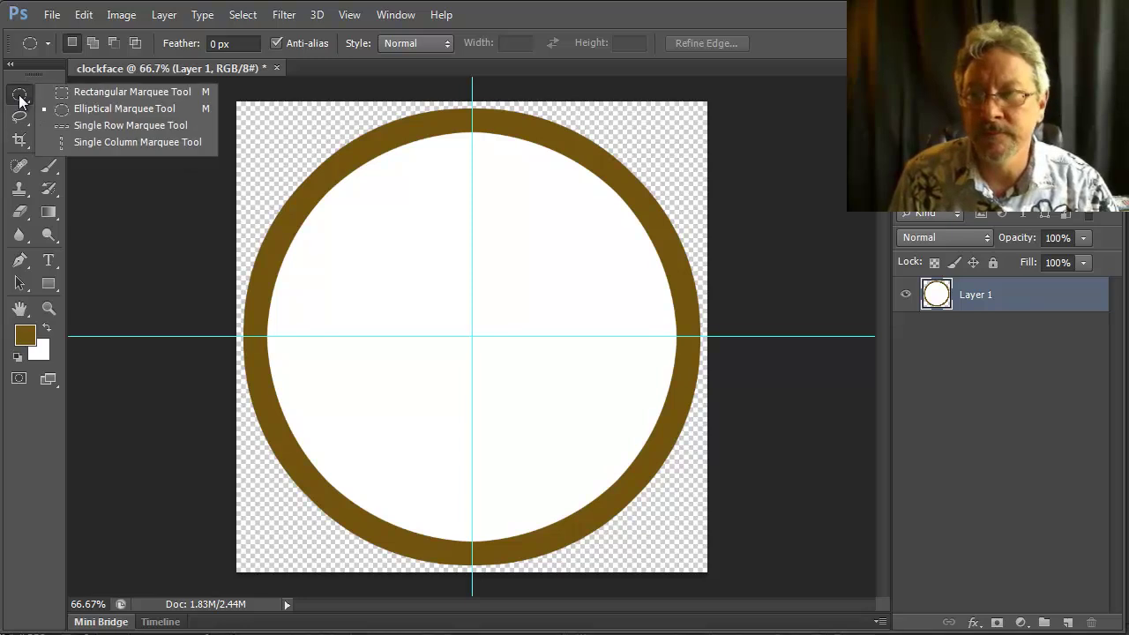
pyautogui.click(66, 94)
pyautogui.moveTo(464, 142); pyautogui.dragTo(475, 168)
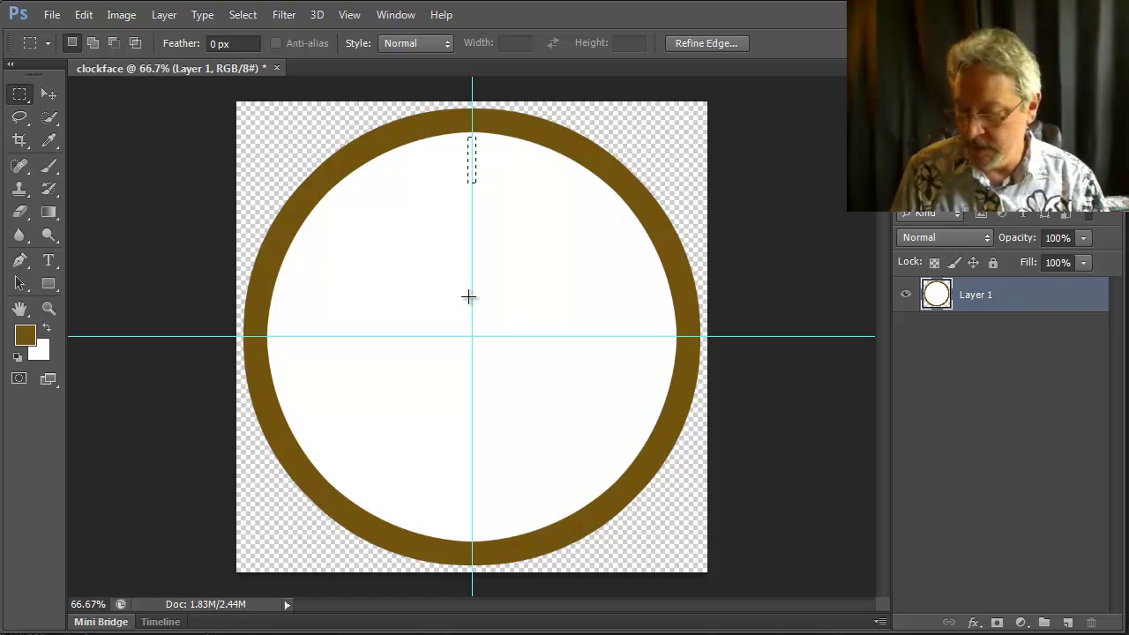
pyautogui.press('shift')
pyautogui.hotkey('shift', 'BackSpace')
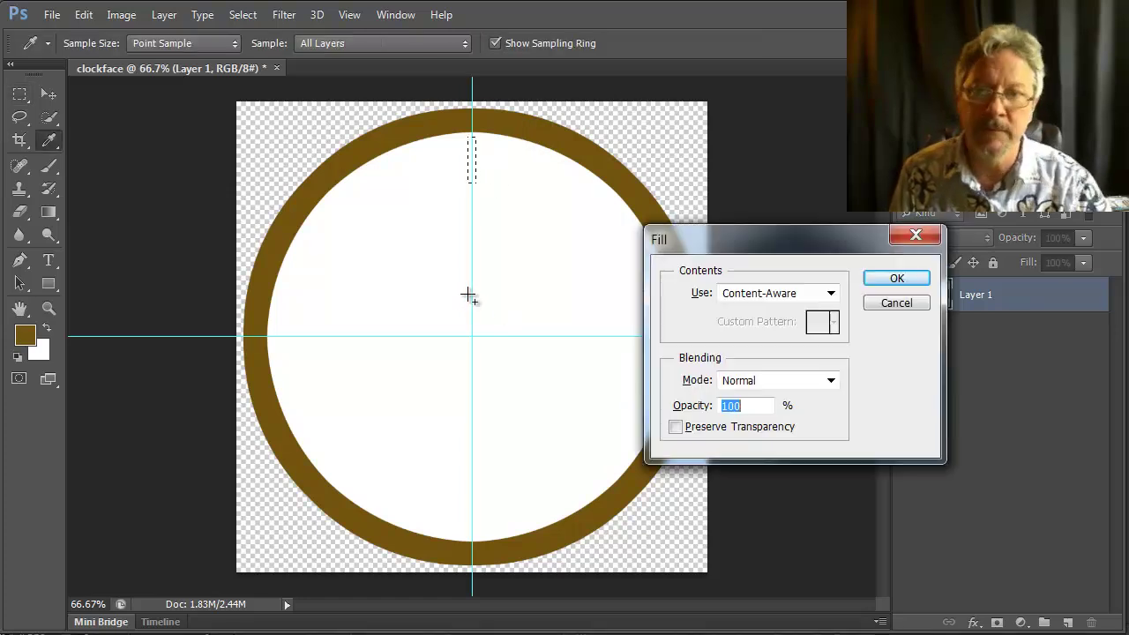
pyautogui.press('Escape')
pyautogui.click(1068, 624)
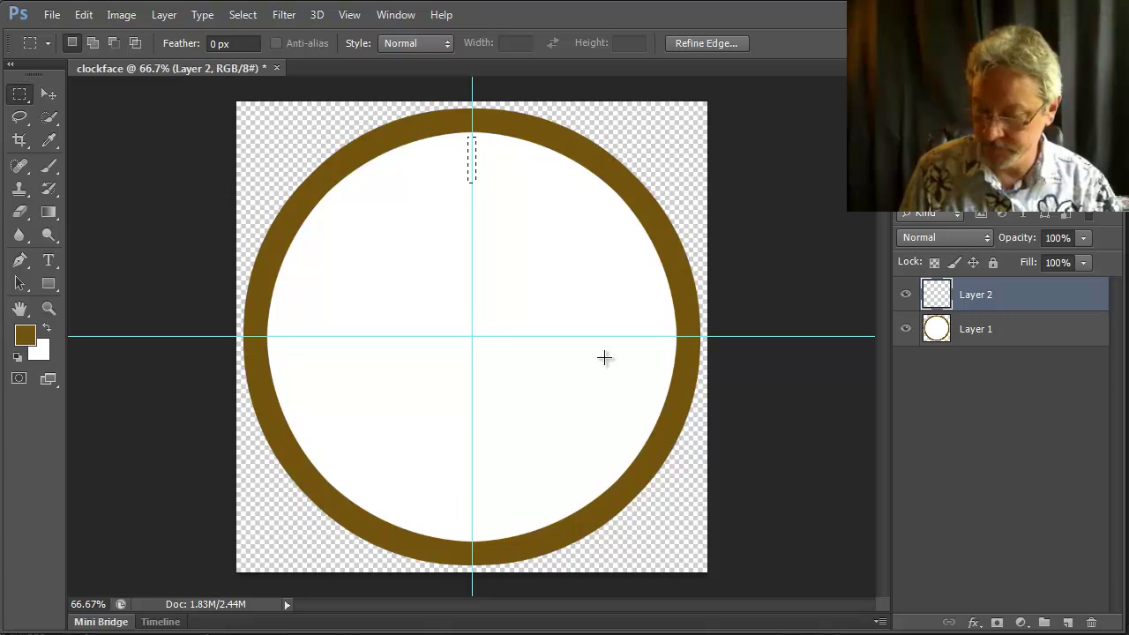
pyautogui.hotkey('shift', 'F5')
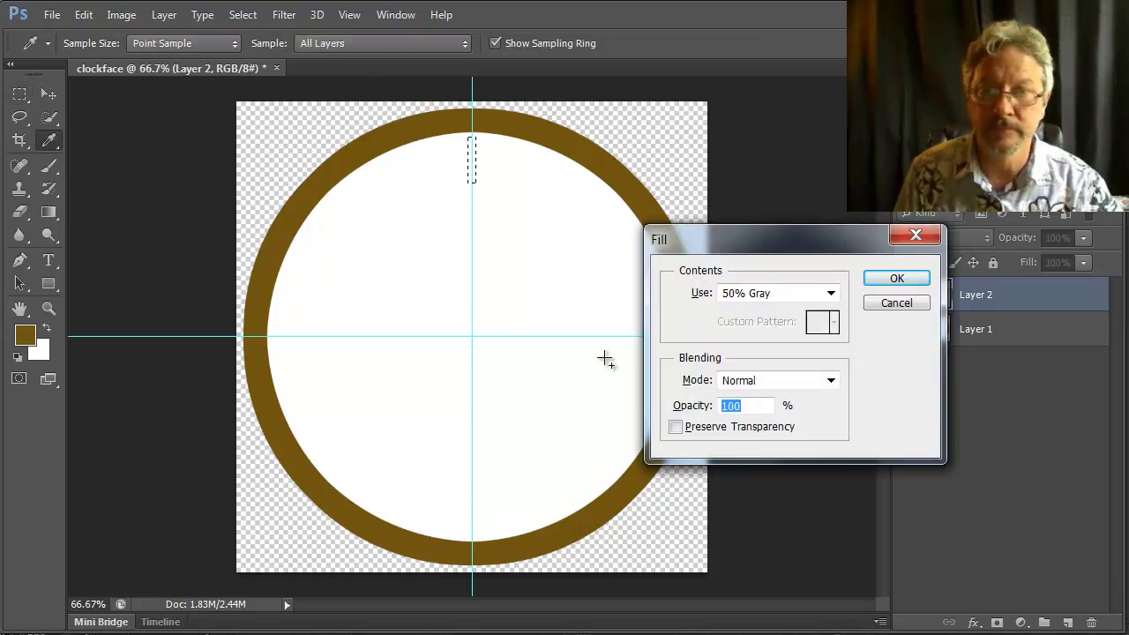
pyautogui.click(896, 278)
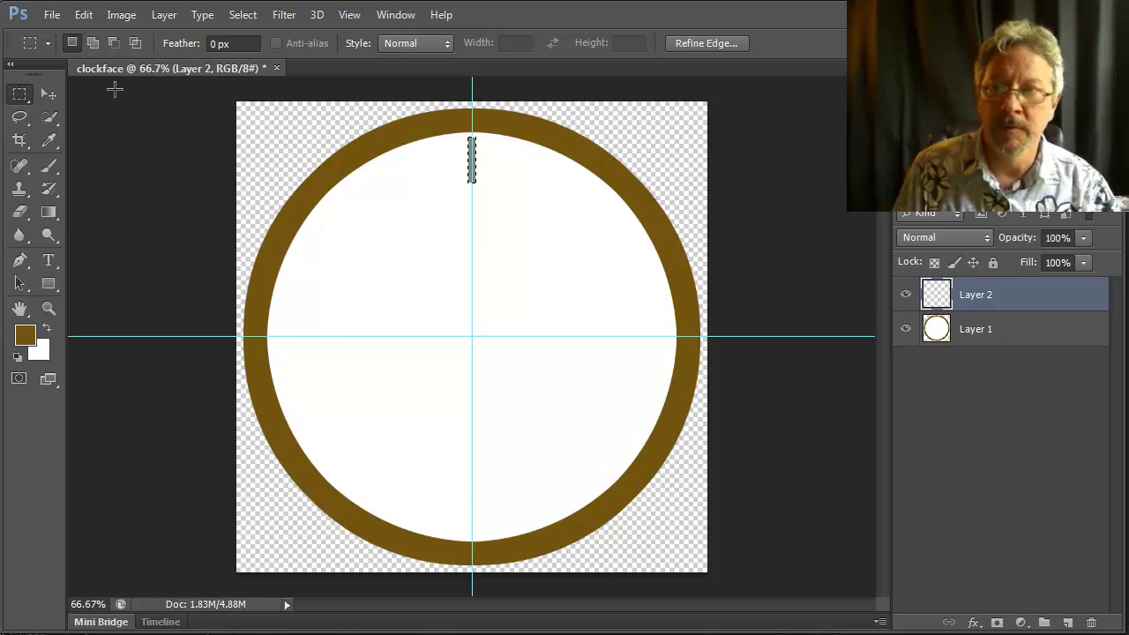
# Copy the grey bar down to six o'clock, merge both tick layers, and duplicate the merged layer
pyautogui.click(49, 94)
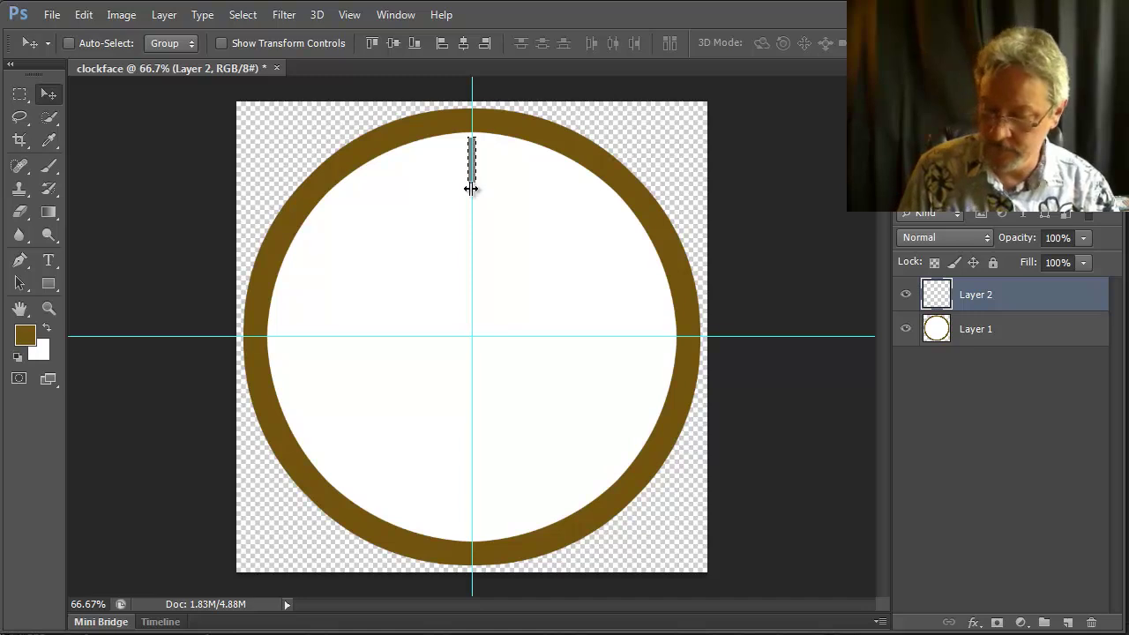
pyautogui.hotkey('ctrl', 'd')
pyautogui.moveTo(472, 176); pyautogui.dragTo(481, 538)
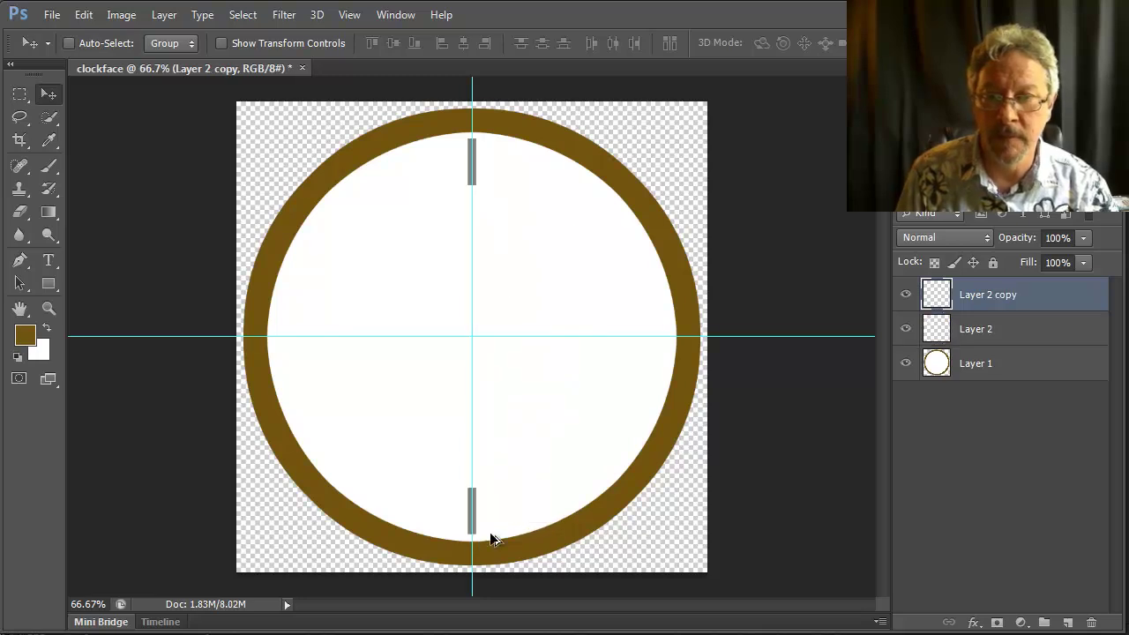
pyautogui.keyDown('shift'); pyautogui.click(995, 328); pyautogui.keyUp('shift')
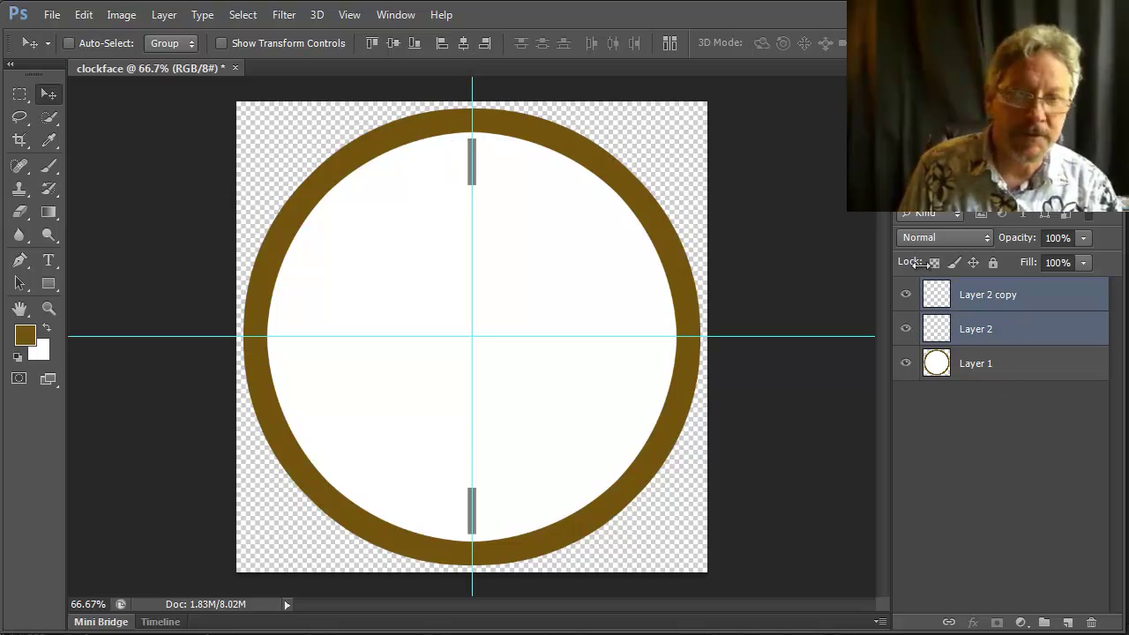
pyautogui.hotkey('ctrl', 'e')
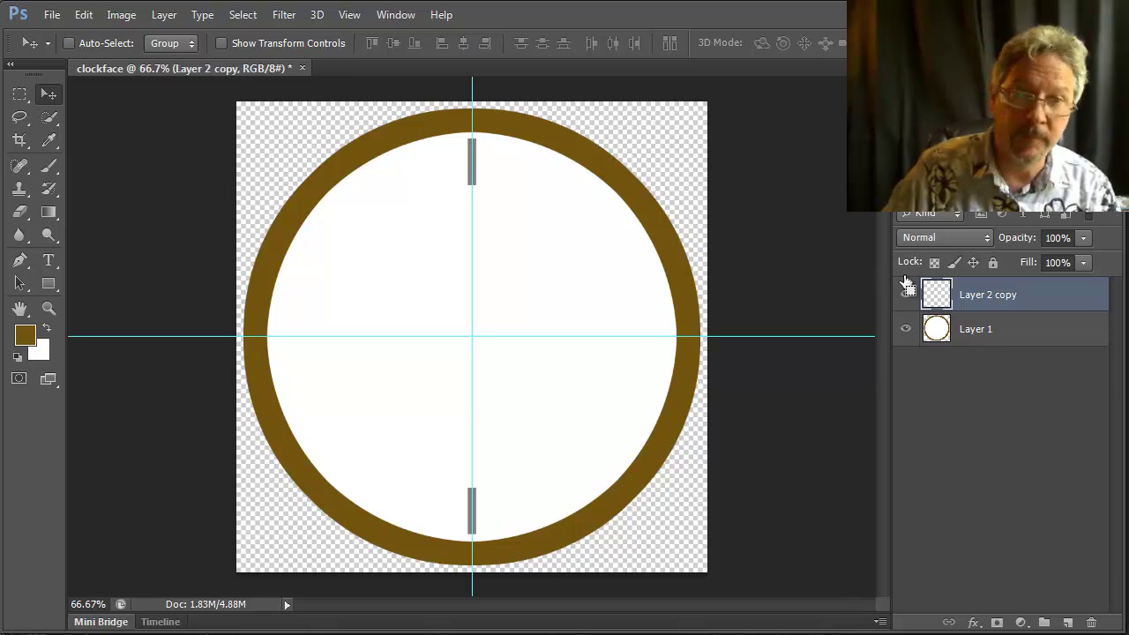
pyautogui.moveTo(1020, 297); pyautogui.dragTo(1065, 624)
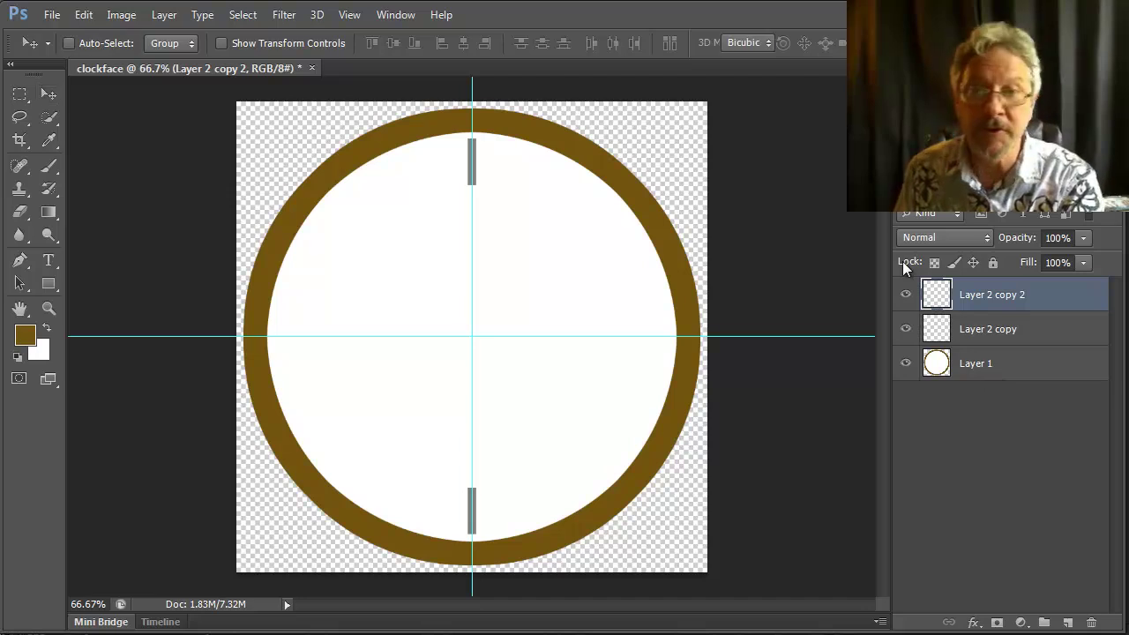
# Rotate the duplicated tick layer 30°, then duplicate and rotate each new copy another 30°
pyautogui.hotkey('ctrl', 't')
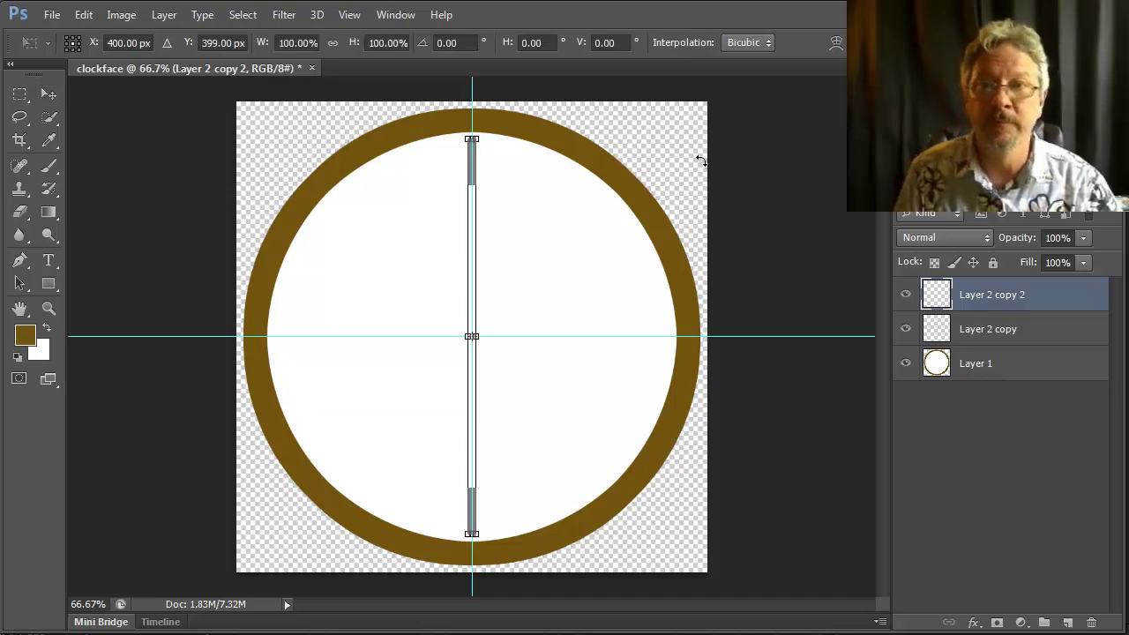
pyautogui.click(443, 44)
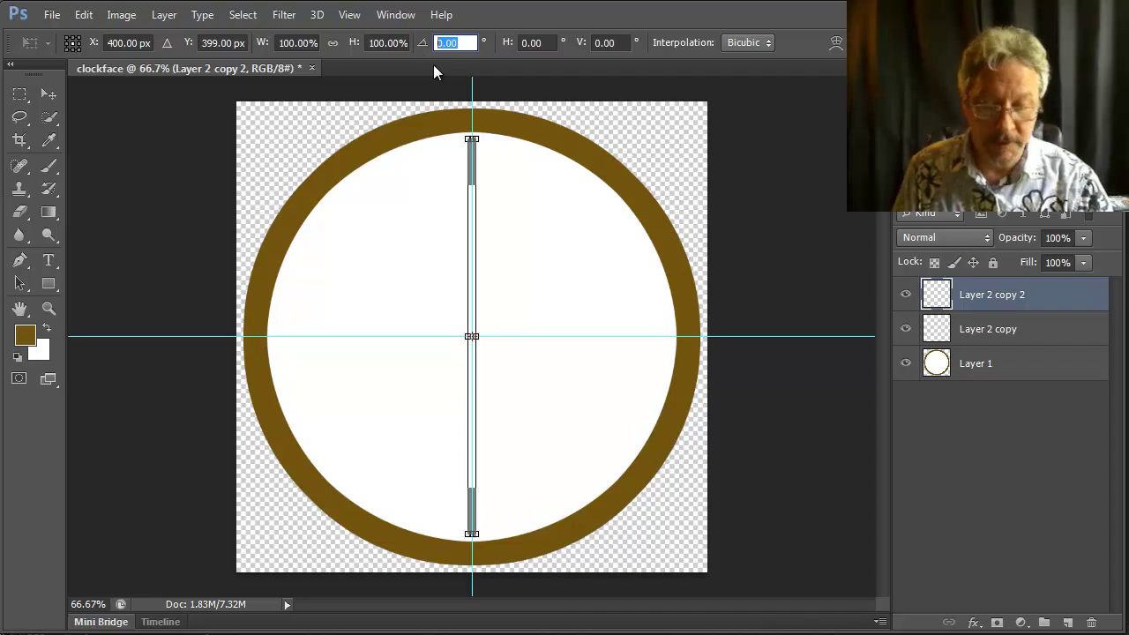
pyautogui.write('30')
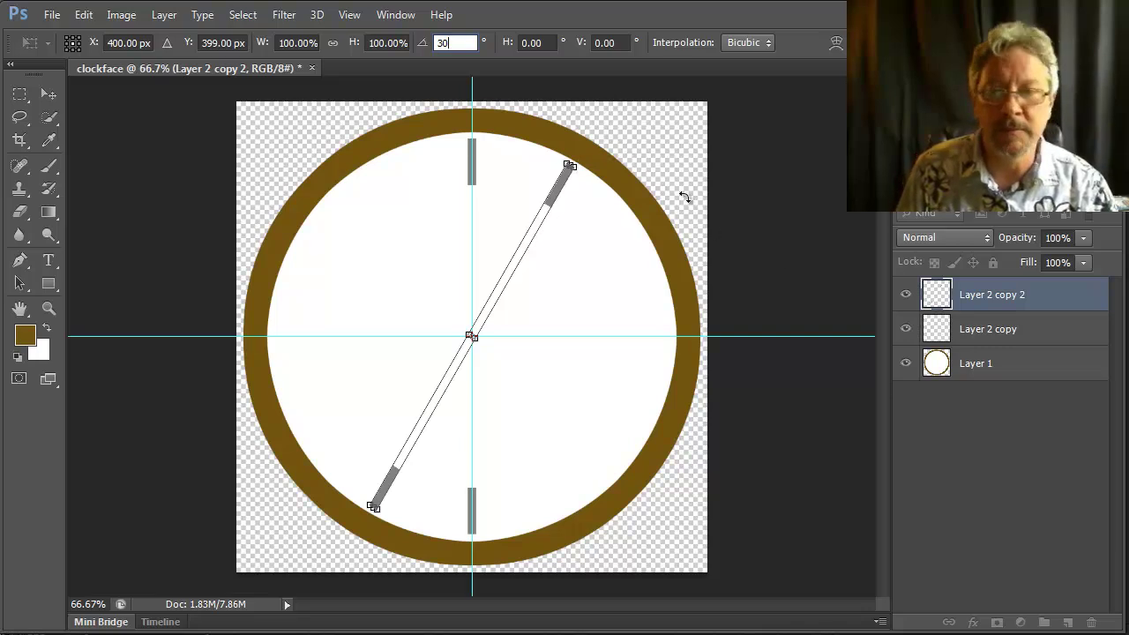
pyautogui.press('Return')
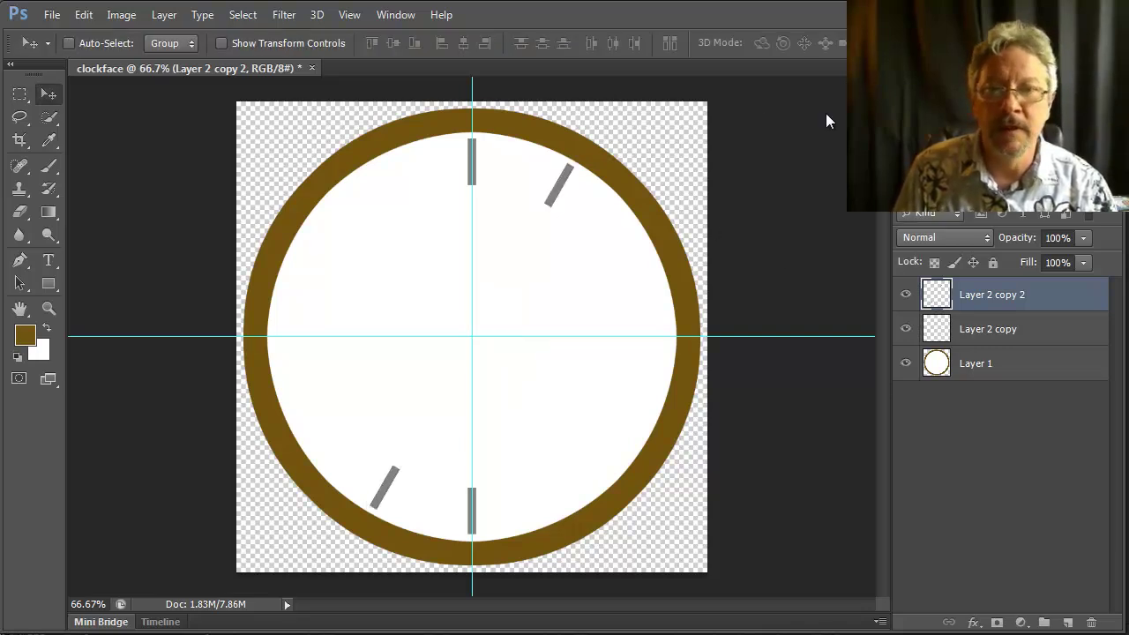
pyautogui.moveTo(1014, 302); pyautogui.dragTo(1067, 623)
pyautogui.hotkey('ctrl', 't')
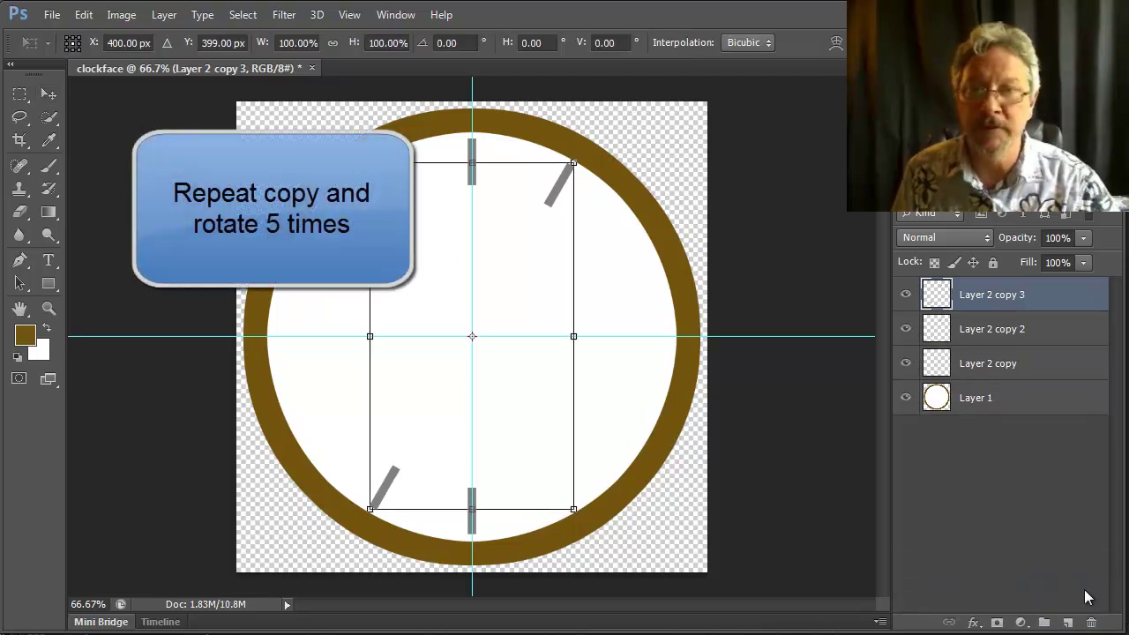
pyautogui.click(454, 42)
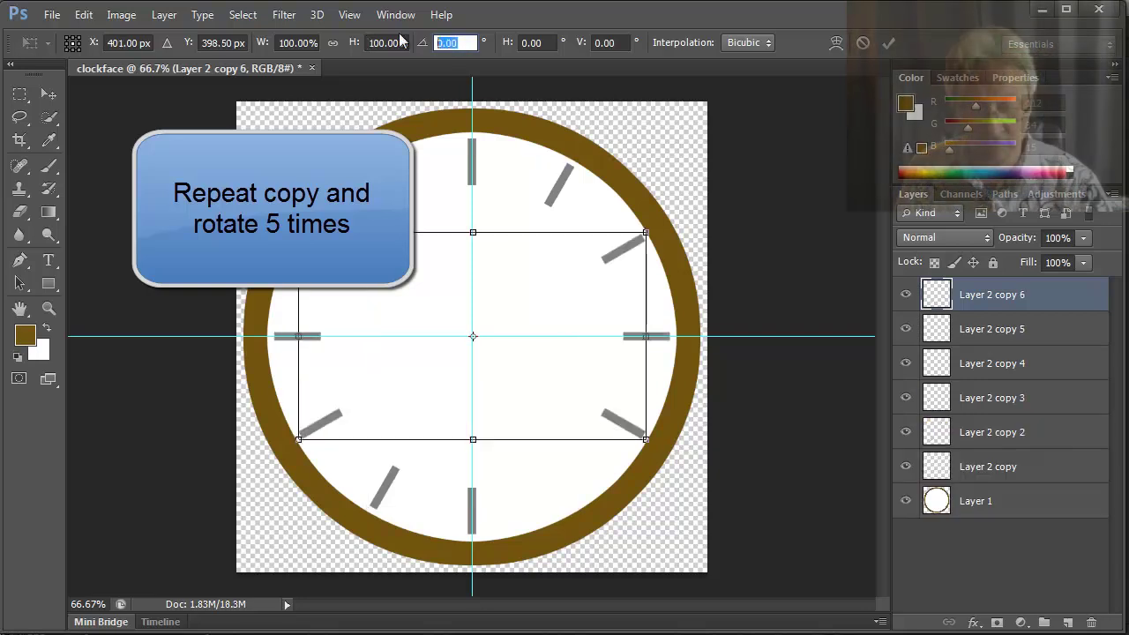
pyautogui.write('30')
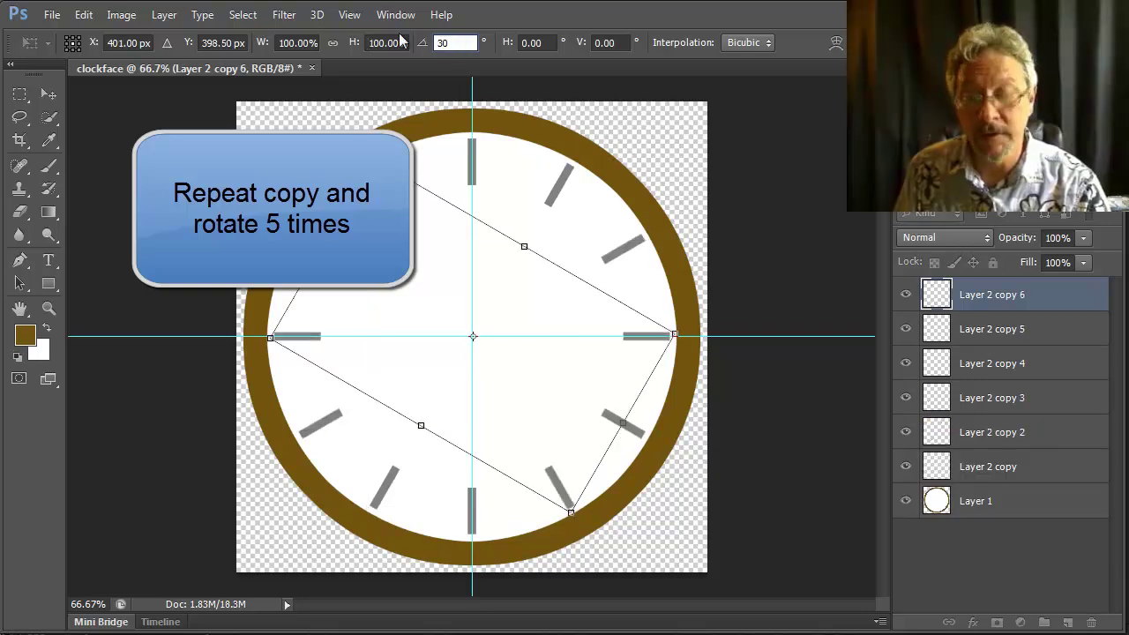
pyautogui.press('Return')
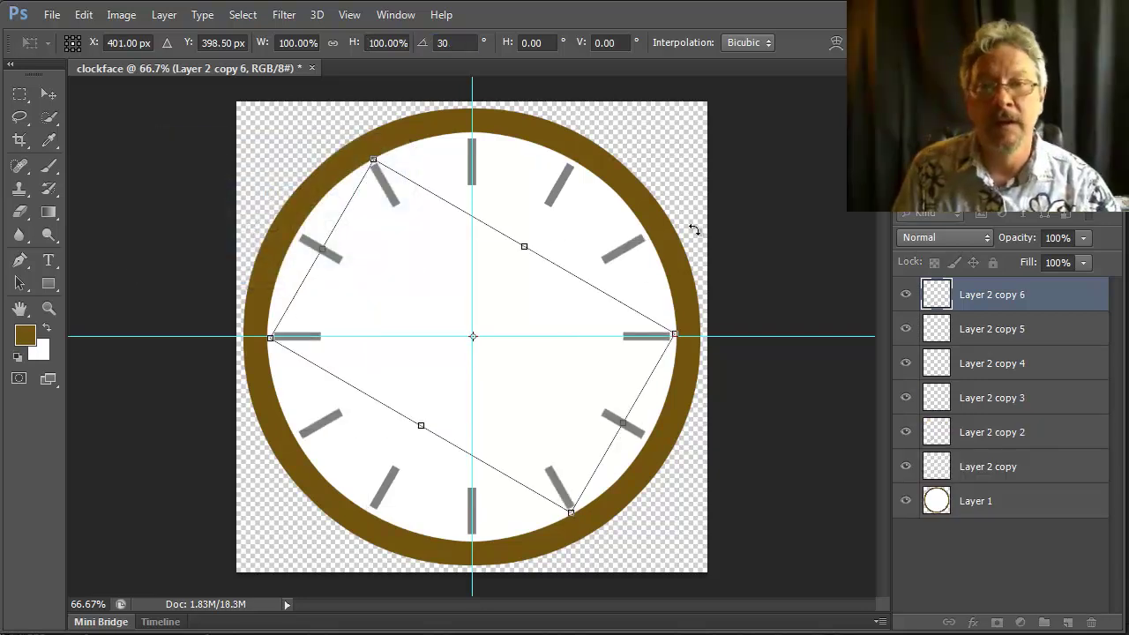
pyautogui.press('Return')
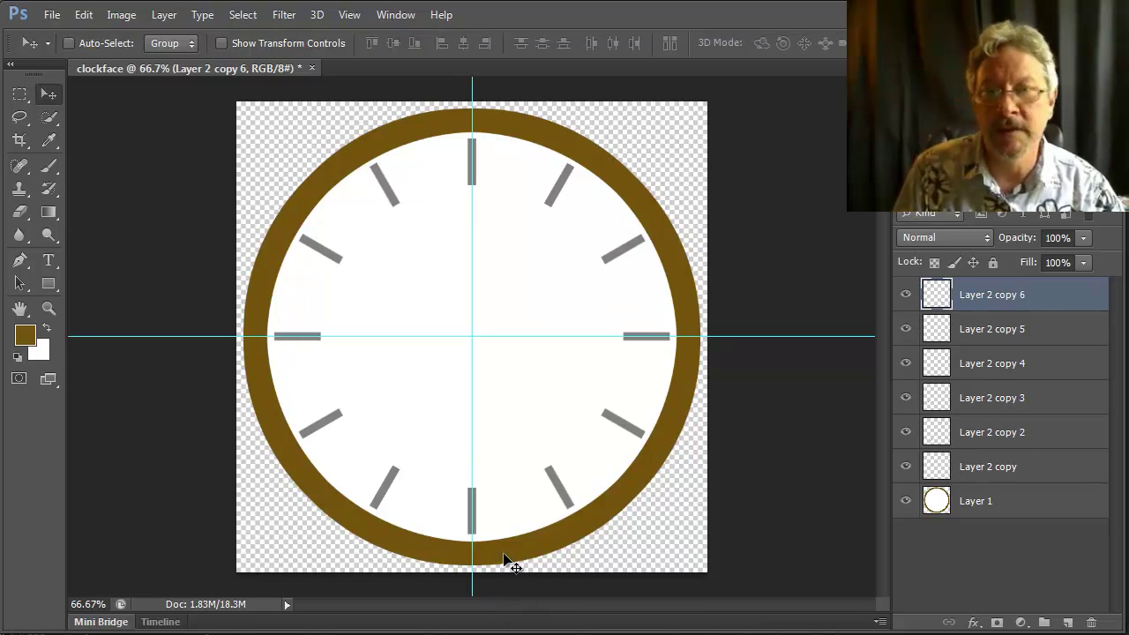
# Merge all six tick layers into one layer named ticks
pyautogui.keyDown('shift'); pyautogui.click(1013, 468); pyautogui.keyUp('shift')
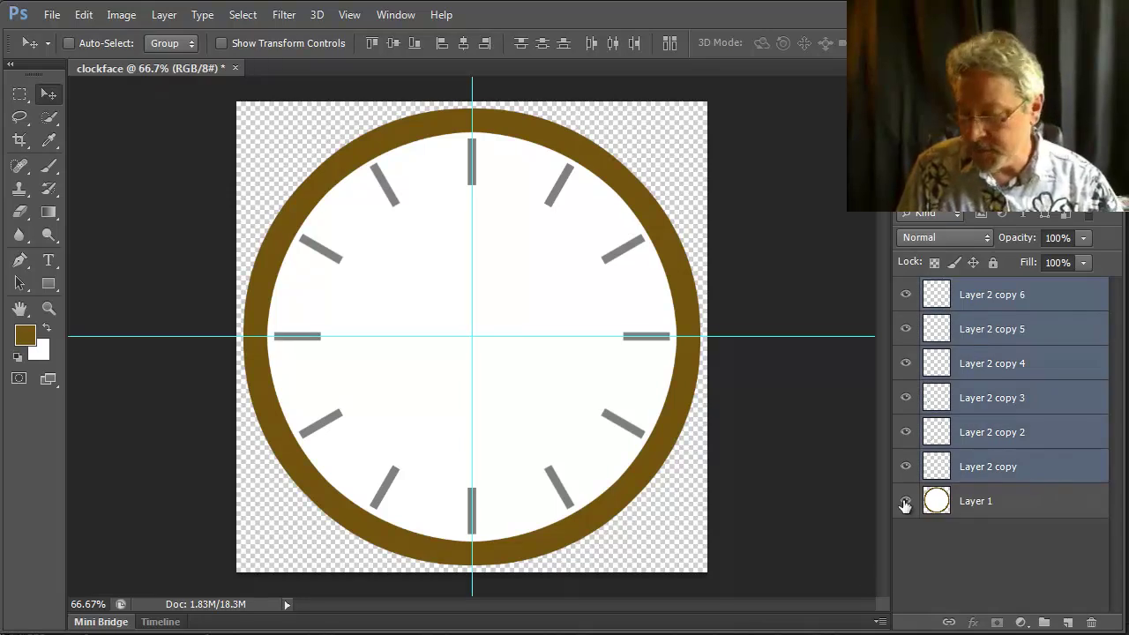
pyautogui.hotkey('ctrl', 'e')
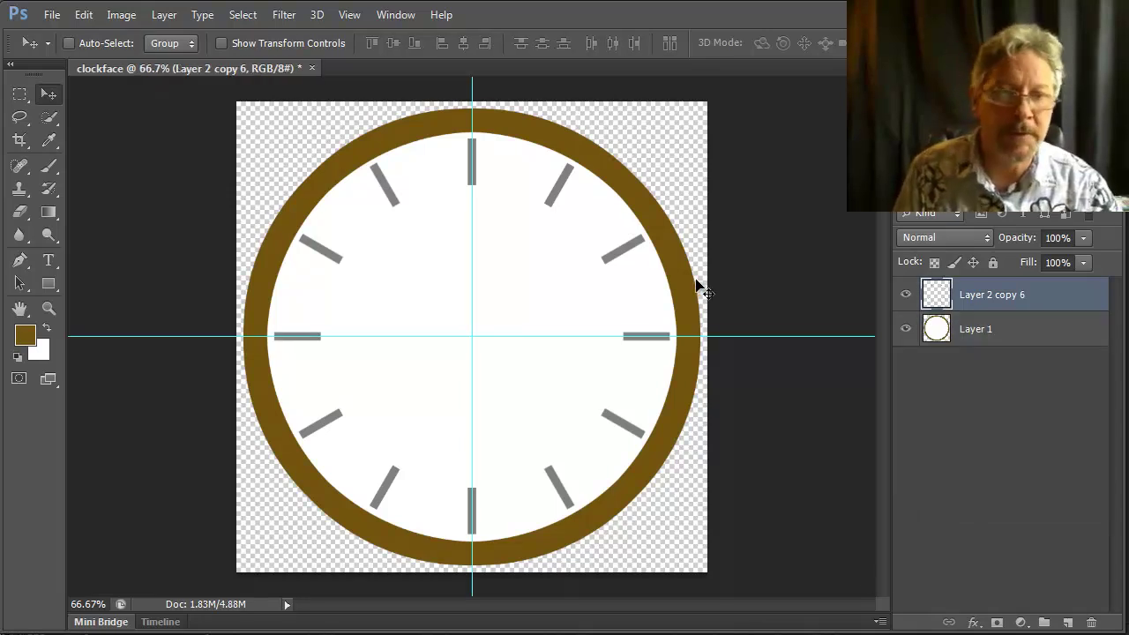
pyautogui.doubleClick(996, 296)
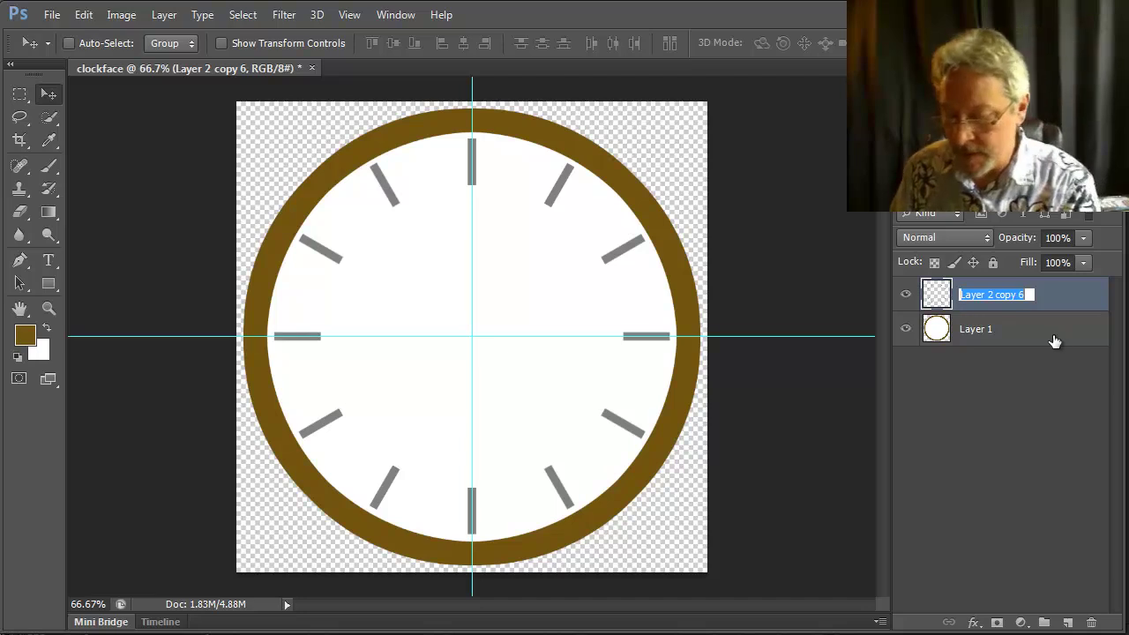
pyautogui.write('tick')
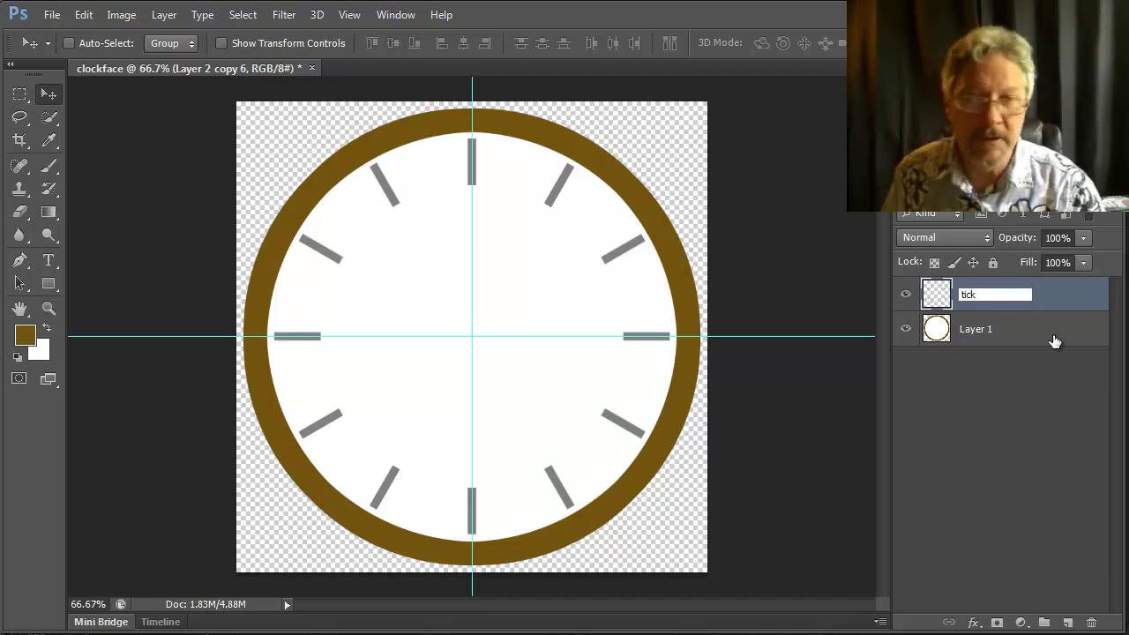
pyautogui.write('s')
pyautogui.press('Return')
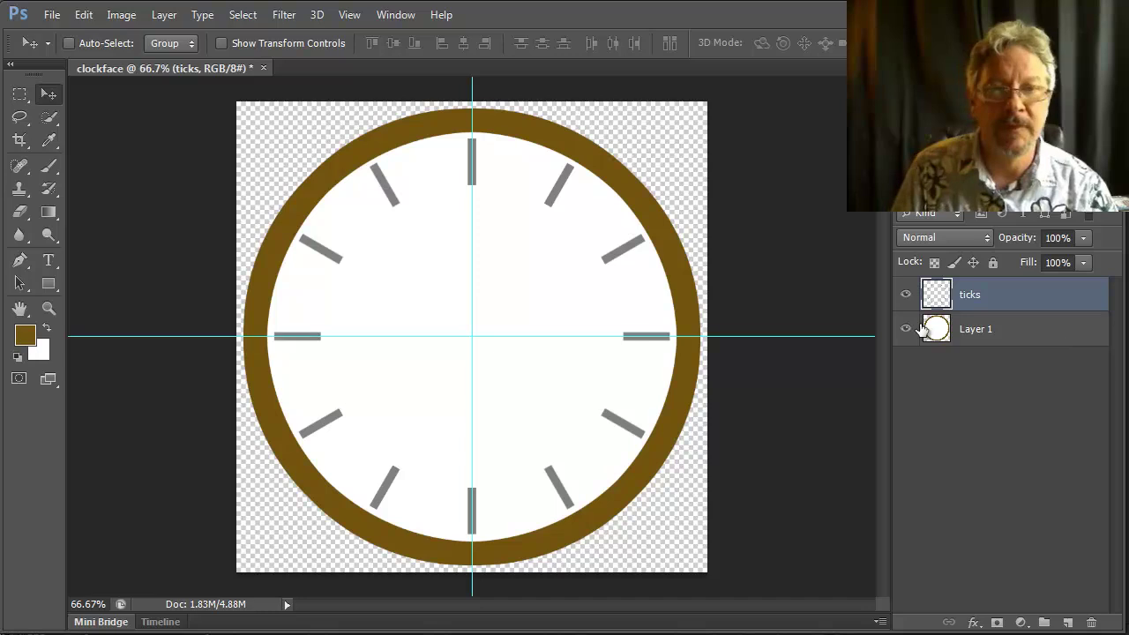
# Rename the clock circle layer to face
pyautogui.doubleClick(973, 329)
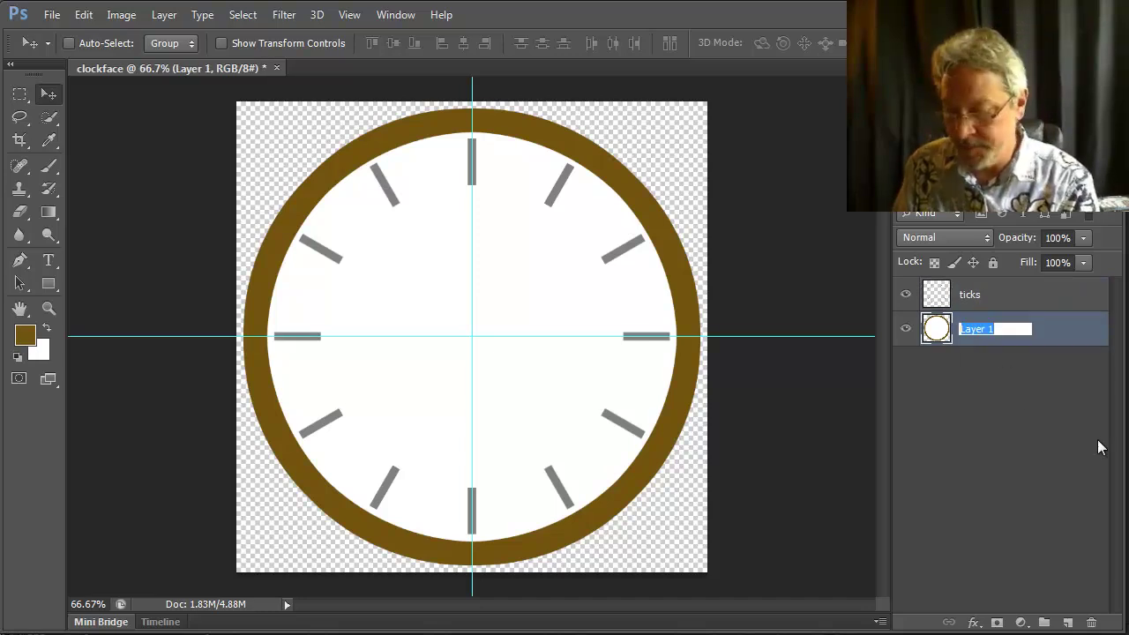
pyautogui.write('face')
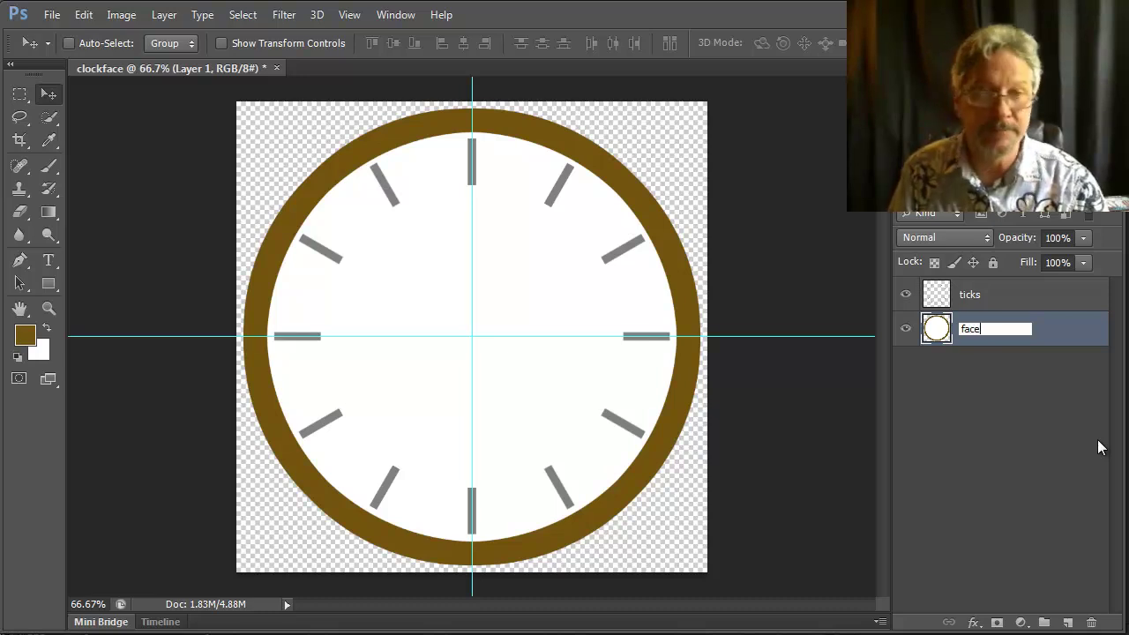
pyautogui.press('Return')
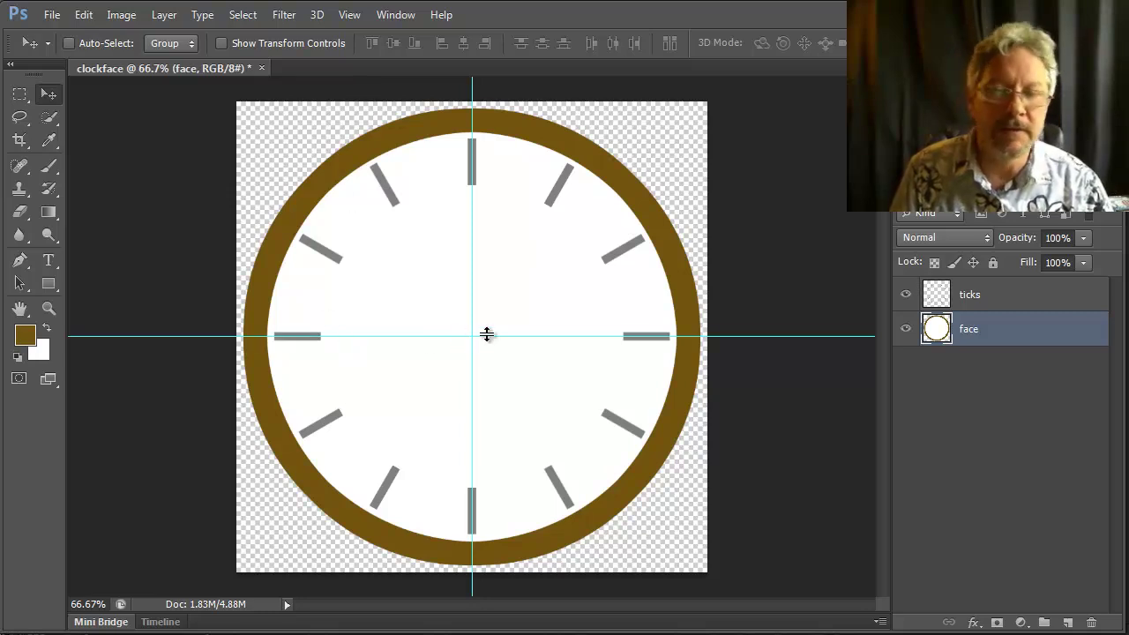
# Add a new layer above ticks and select a small circle at the clock centre
pyautogui.click(1005, 304)
pyautogui.click(1067, 622)
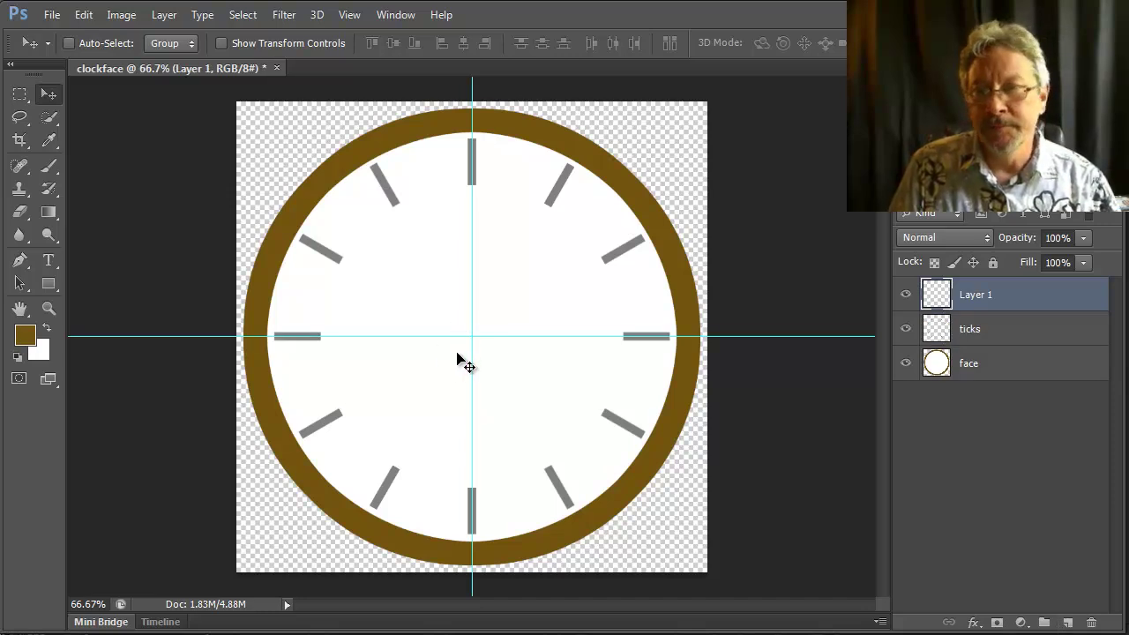
pyautogui.press('m')
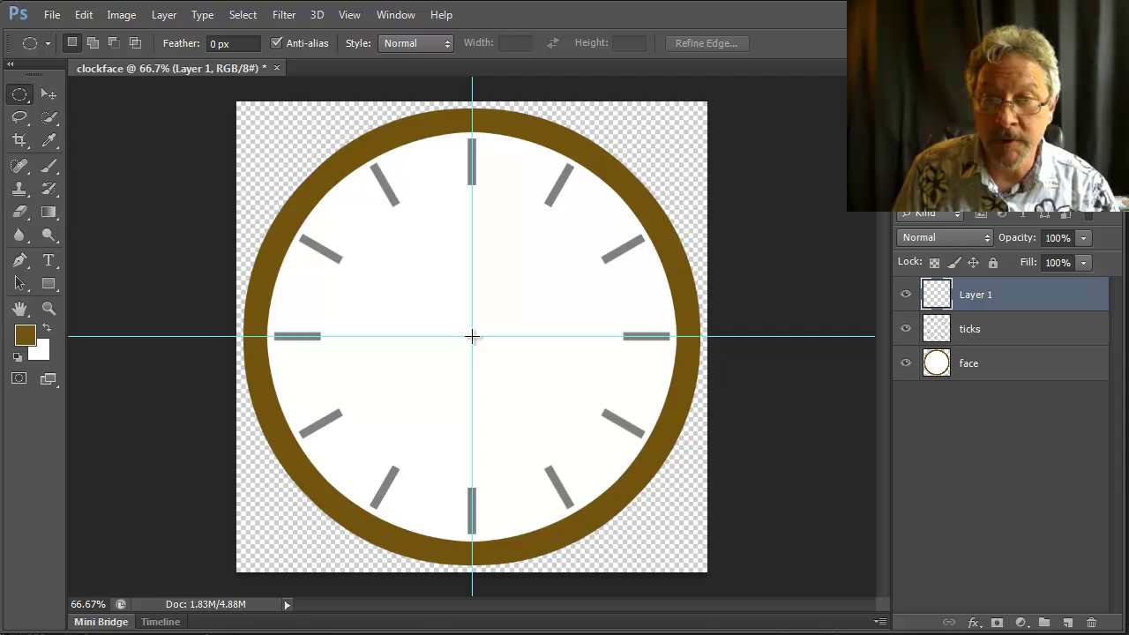
pyautogui.moveTo(472, 336); pyautogui.dragTo(489, 356)
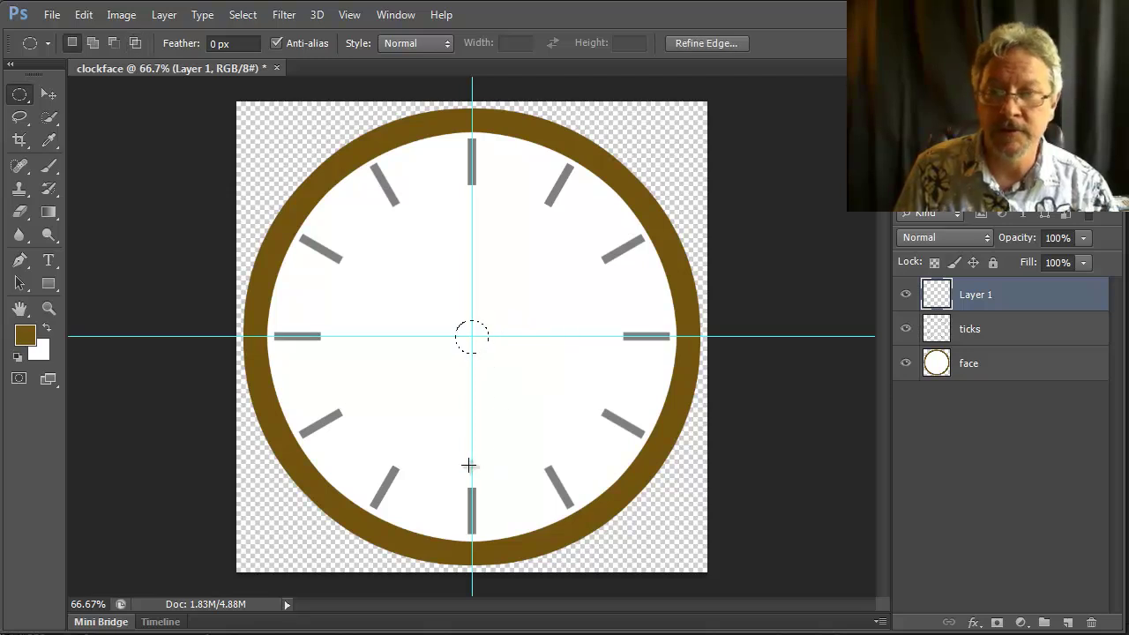
# Fill the small centre circle with black
pyautogui.press('i')
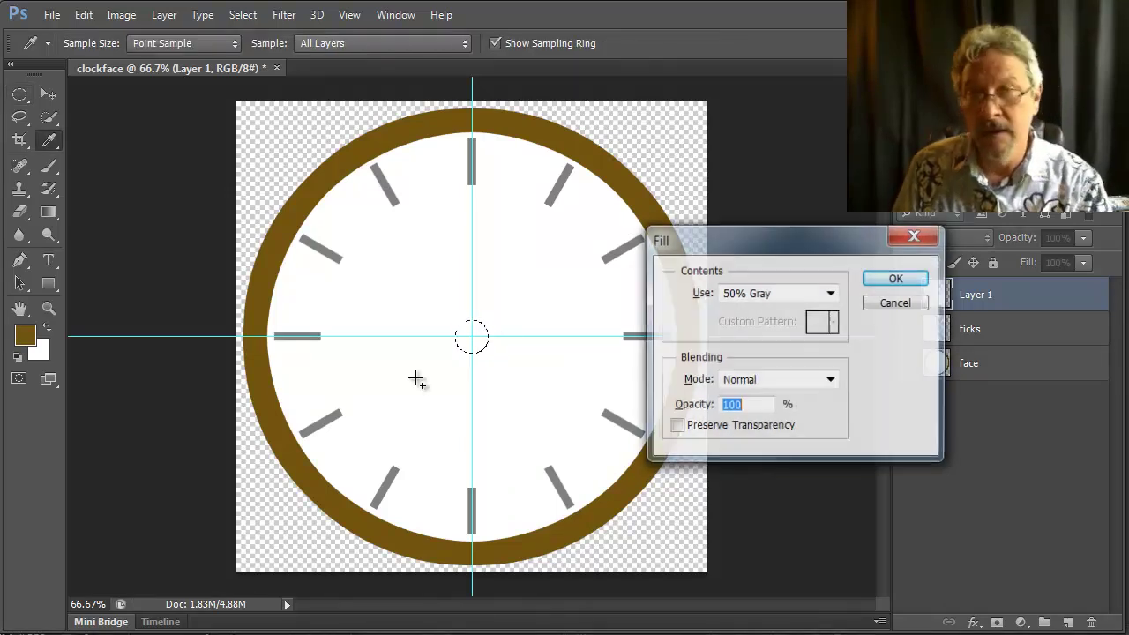
pyautogui.hotkey('shift', 'F5')
pyautogui.click(831, 294)
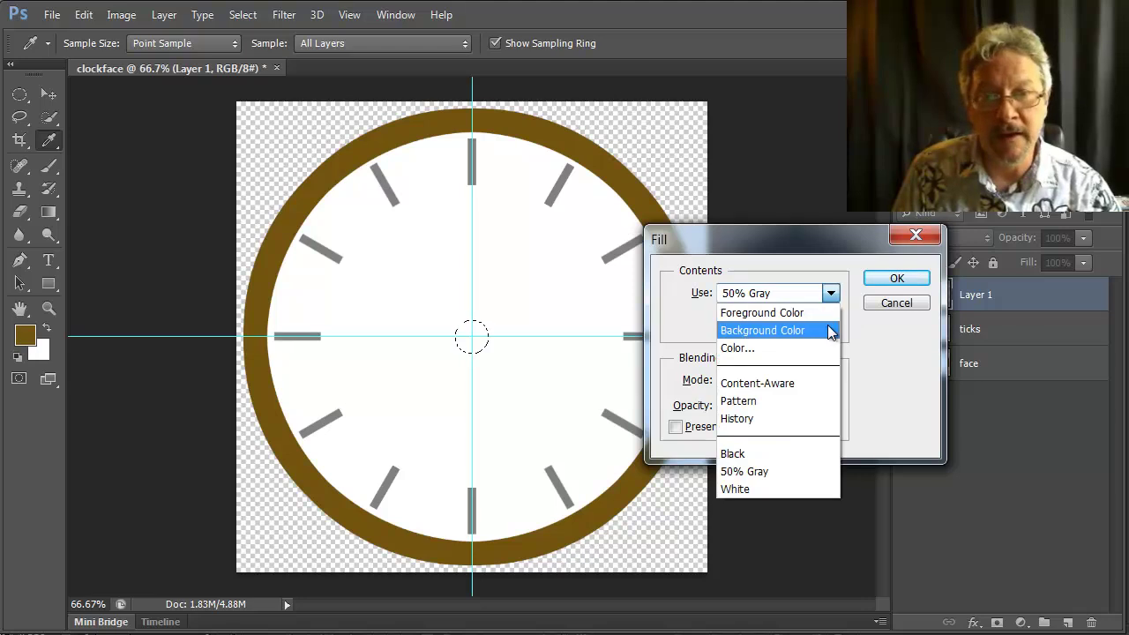
pyautogui.click(766, 453)
pyautogui.click(895, 280)
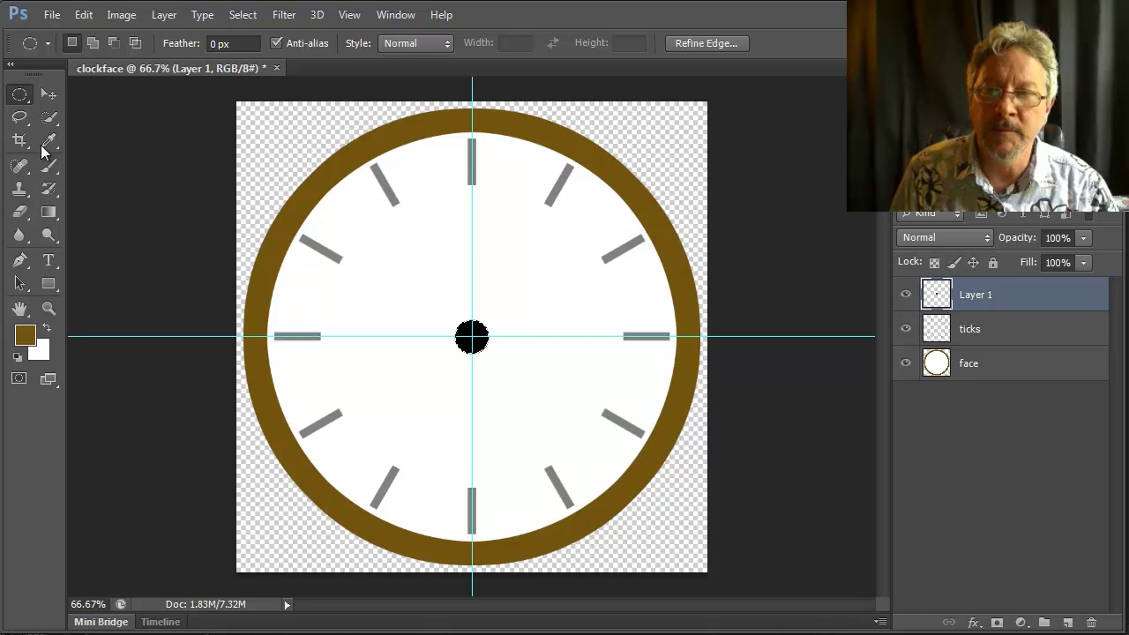
# Fill a thin black strip from 12 o'clock to the centre and begin renaming its layer minute
pyautogui.click(19, 120)
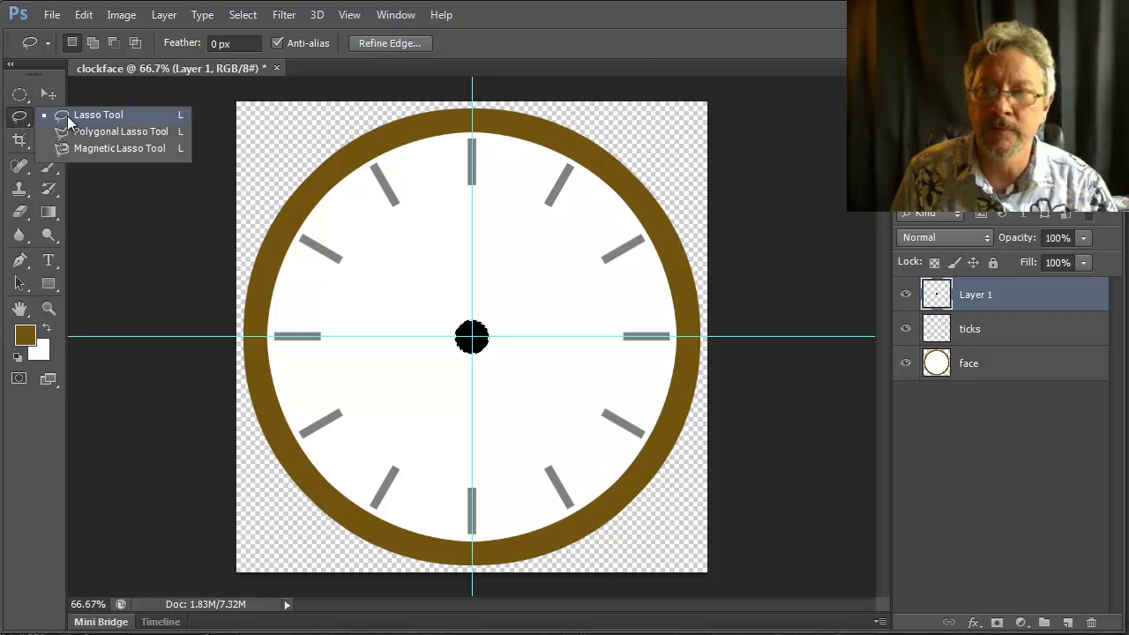
pyautogui.click(18, 97)
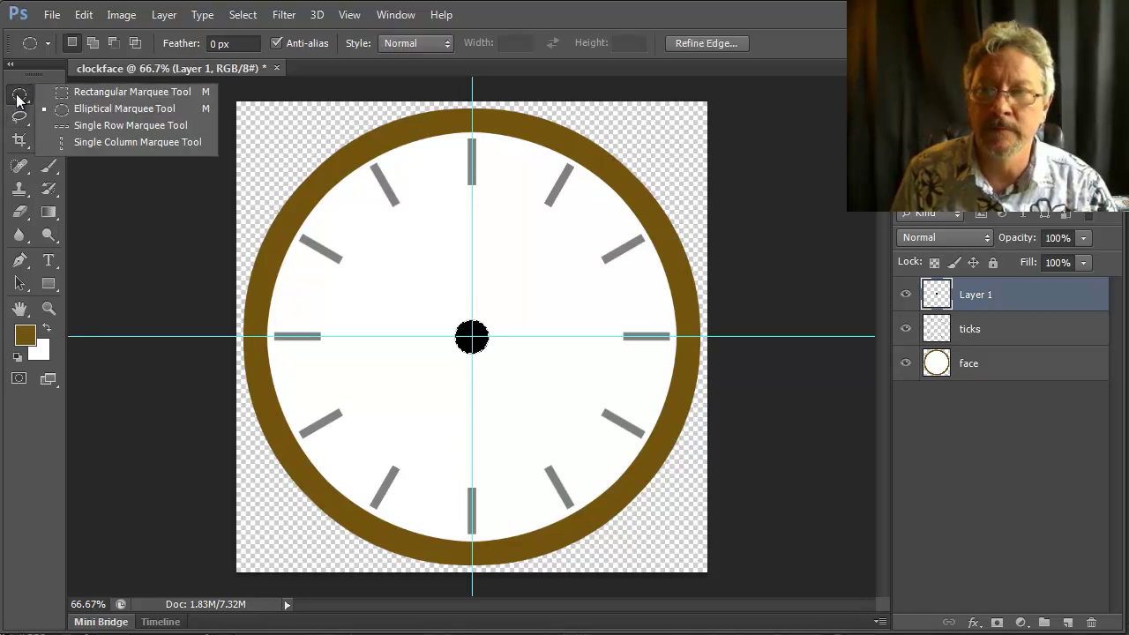
pyautogui.click(65, 97)
pyautogui.moveTo(462, 176); pyautogui.dragTo(472, 310)
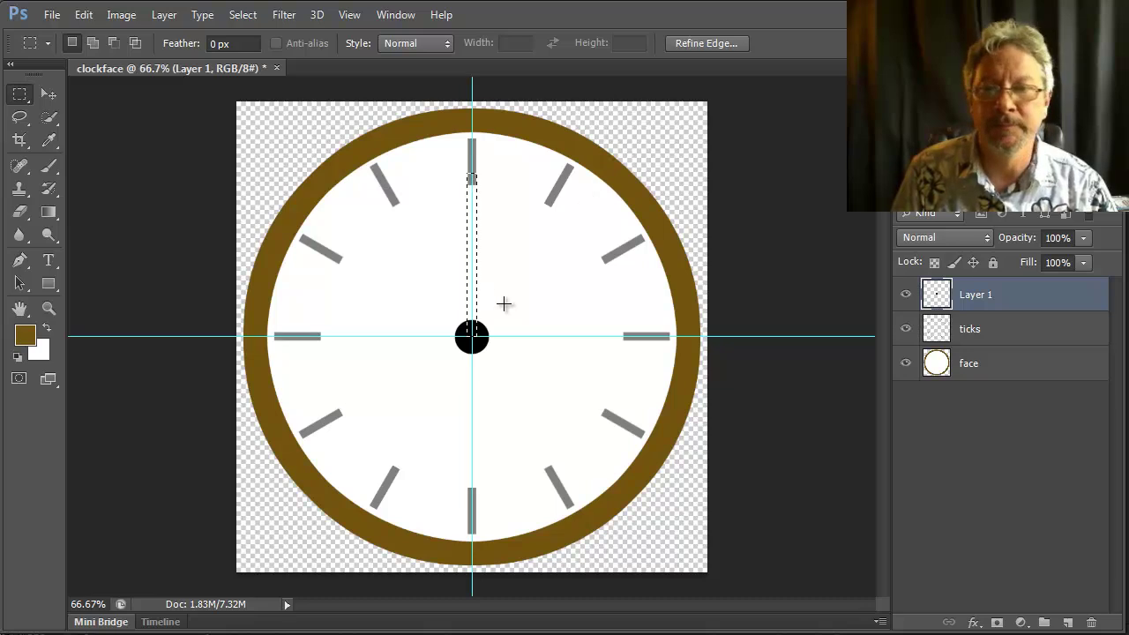
pyautogui.press('i')
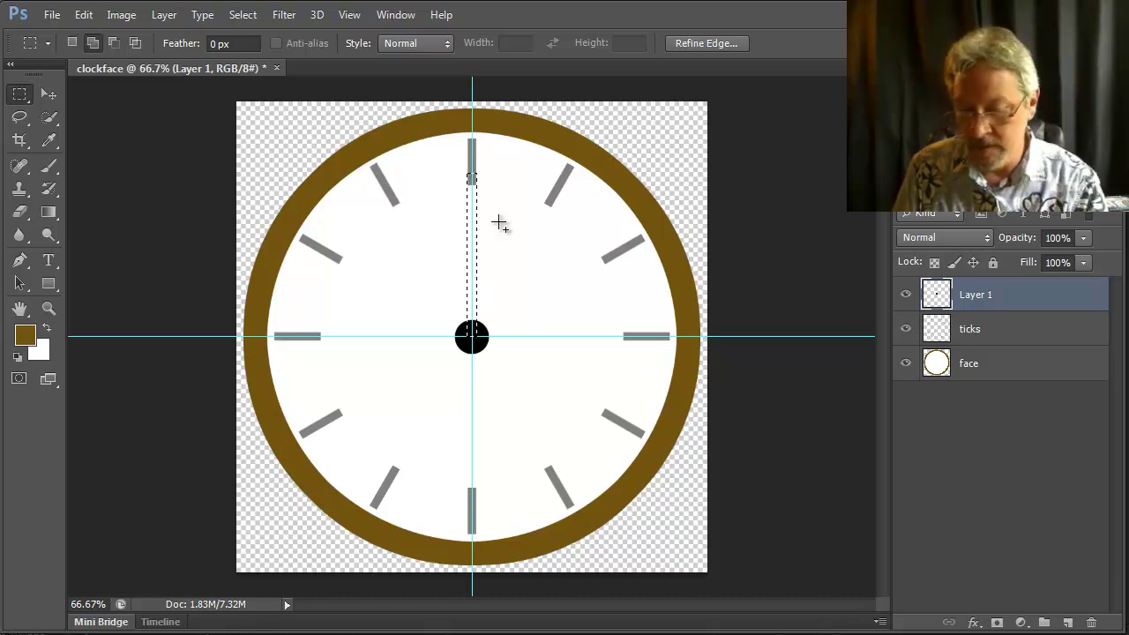
pyautogui.hotkey('shift', 'F5')
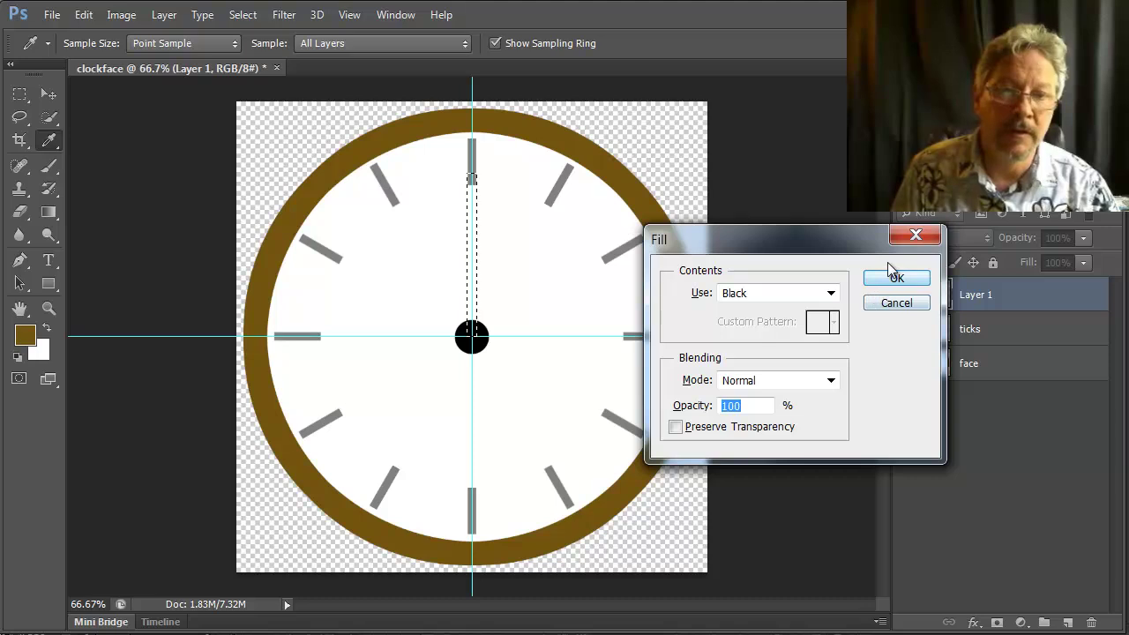
pyautogui.click(913, 279)
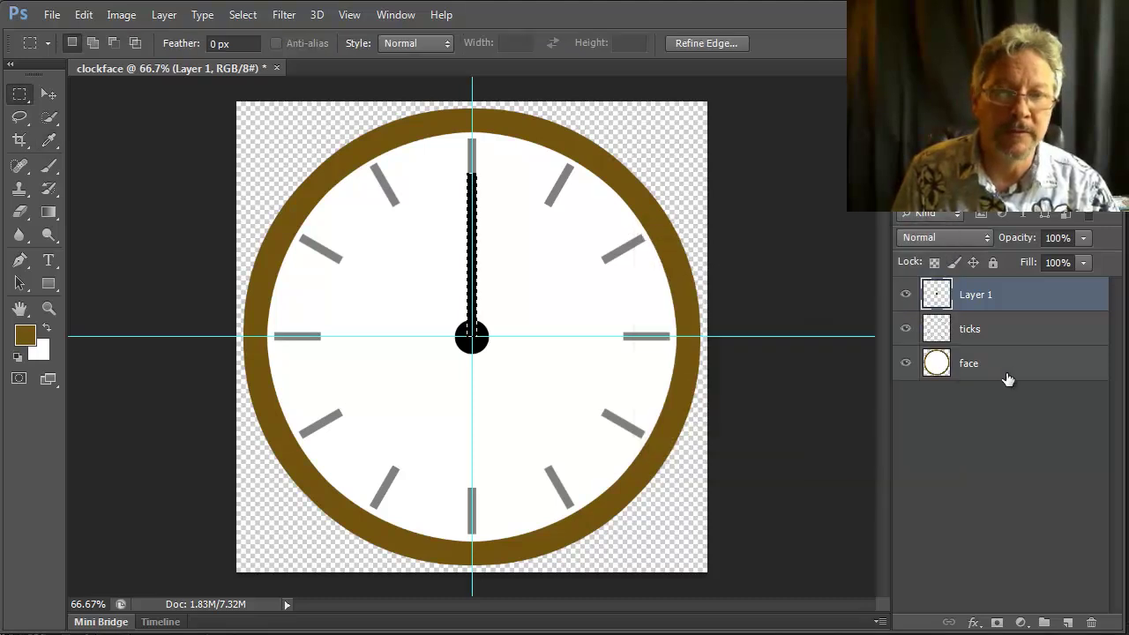
pyautogui.doubleClick(979, 296)
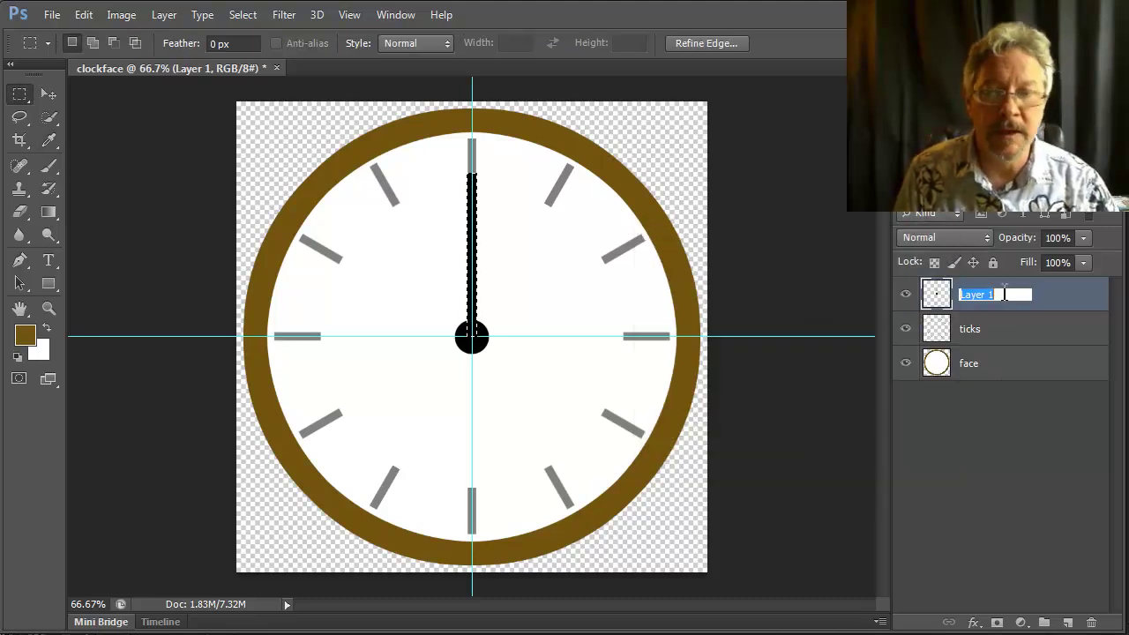
pyautogui.write('minu')
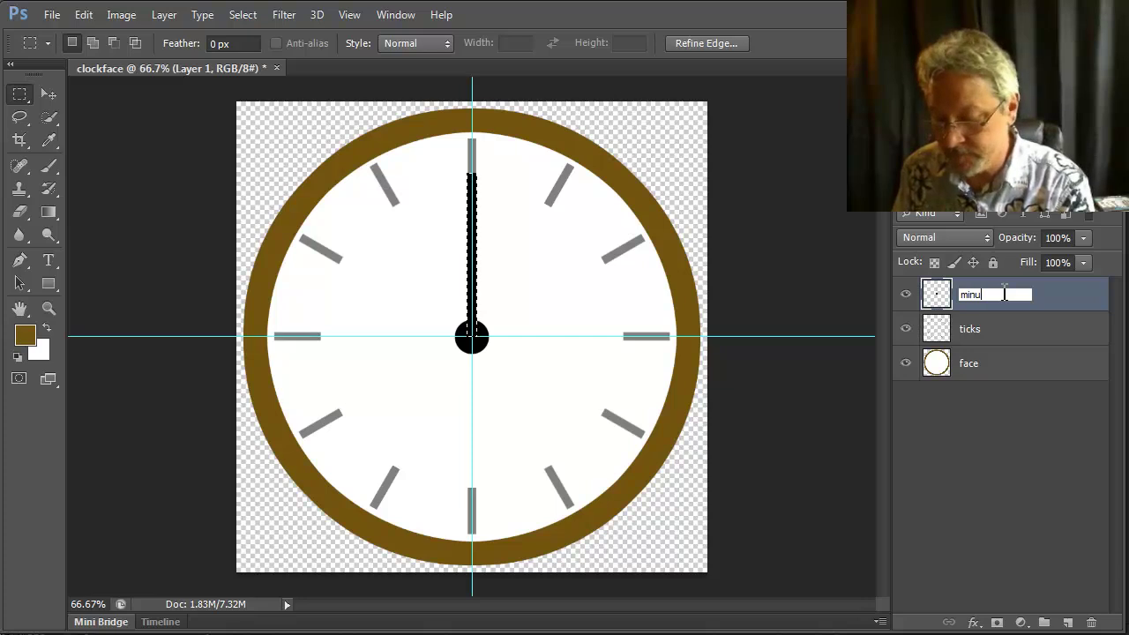
pyautogui.write('te')
# Name the hand layer minute, then add a new layer above it named hour
pyautogui.press('Return')
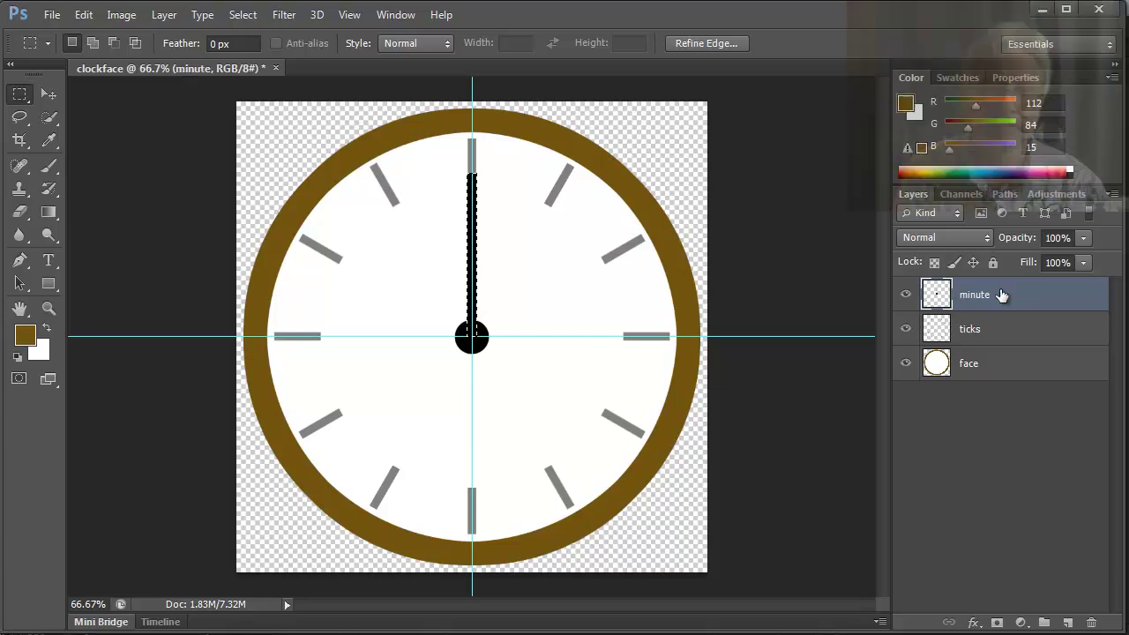
pyautogui.click(1065, 623)
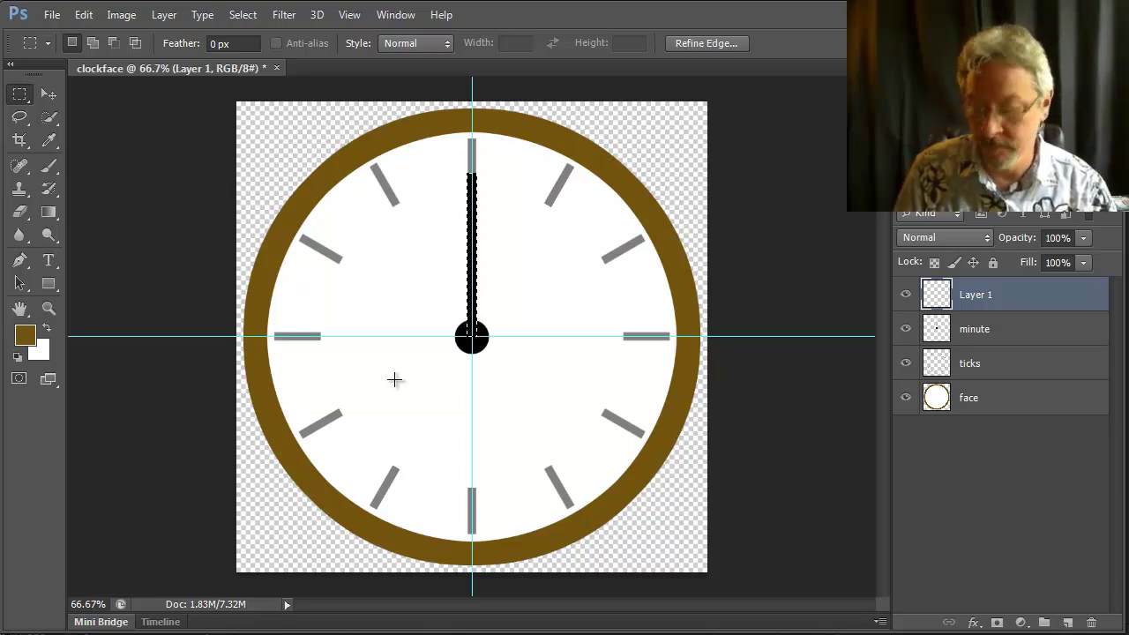
pyautogui.hotkey('ctrl', 'd')
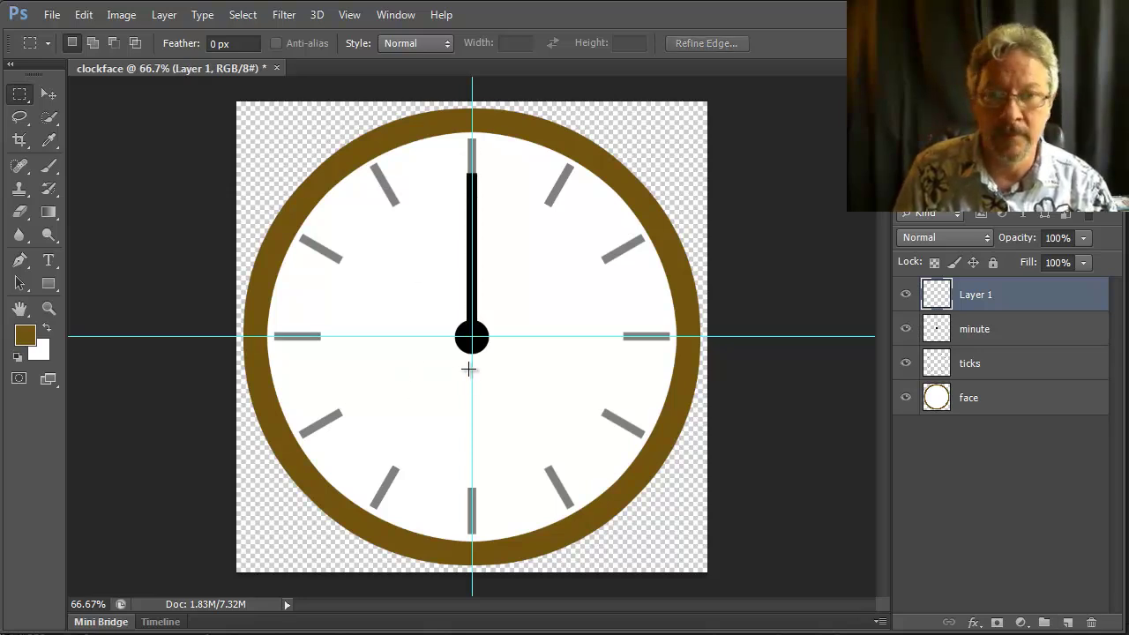
pyautogui.doubleClick(986, 298)
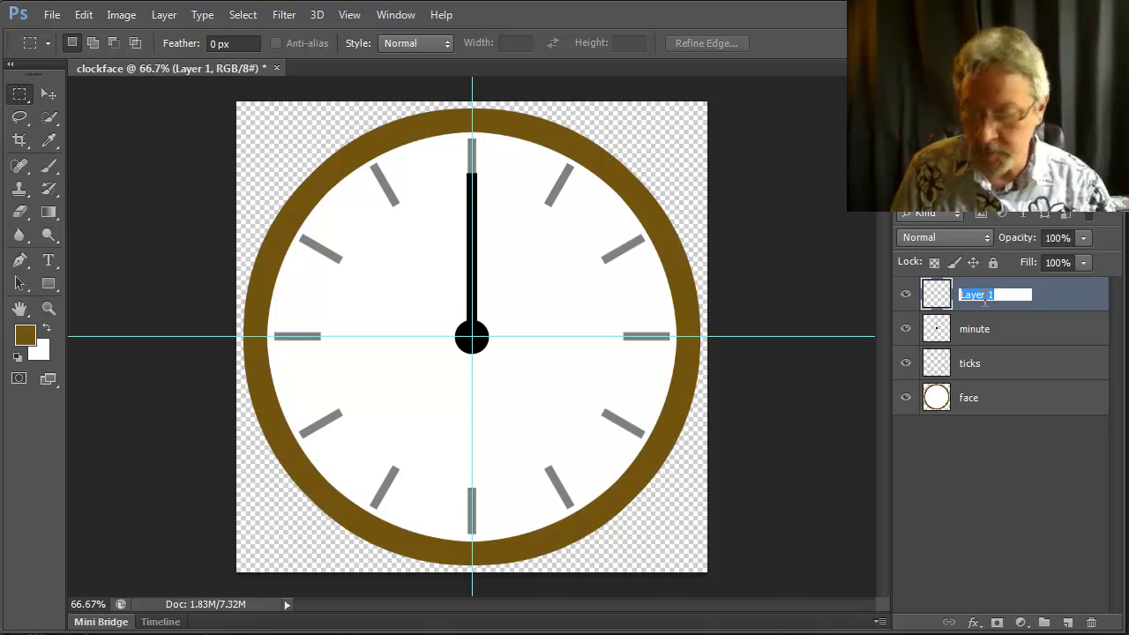
pyautogui.write('hour')
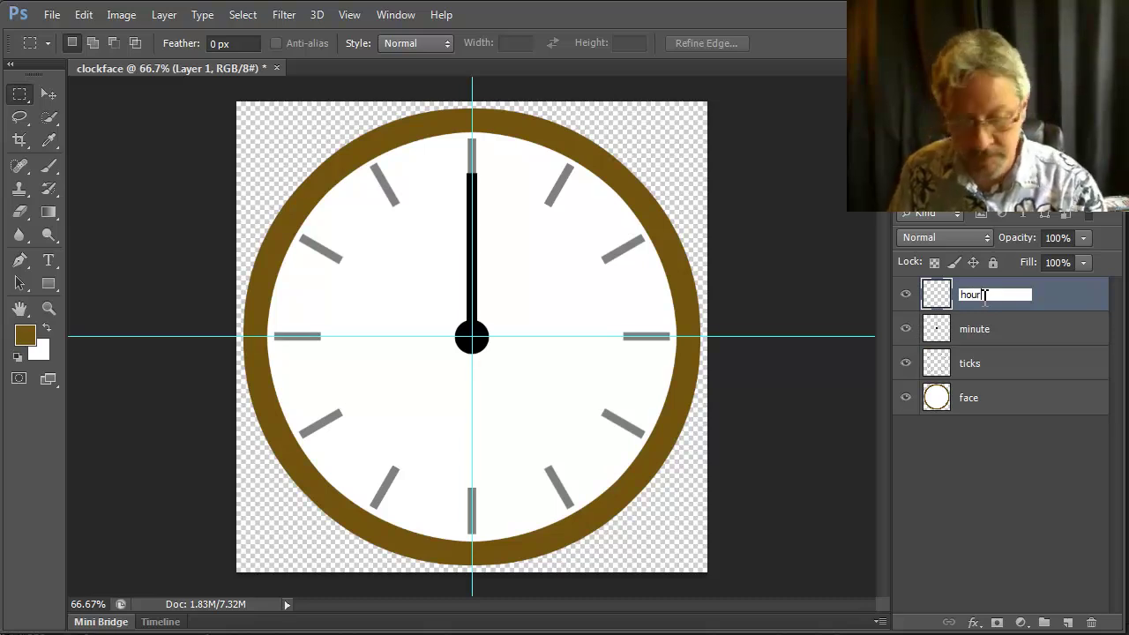
pyautogui.press('Return')
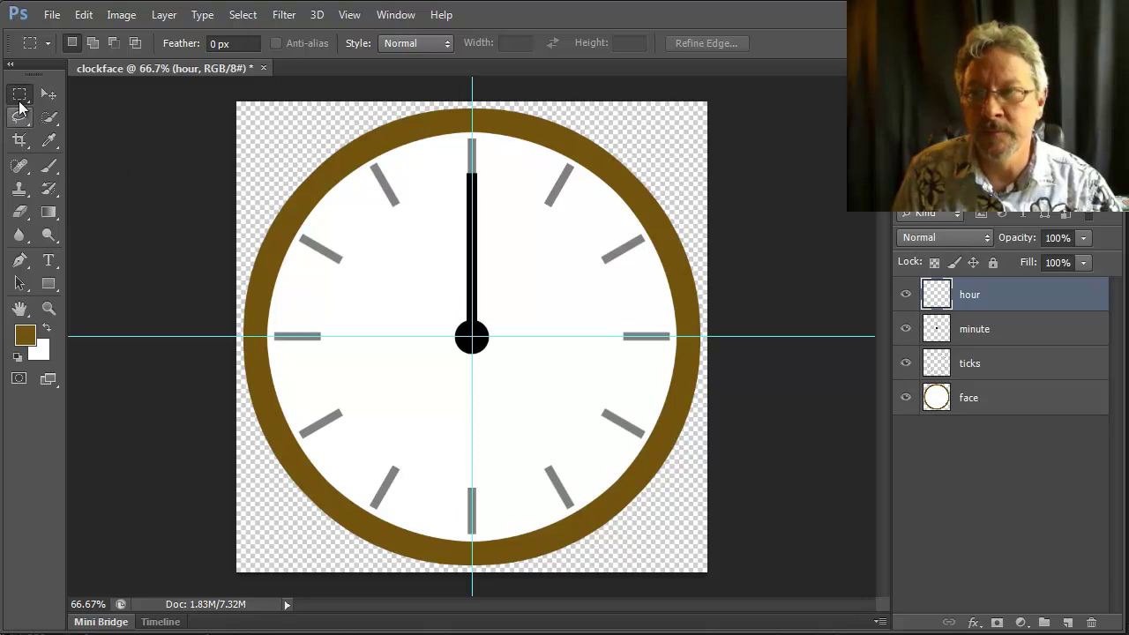
# Fill a black centre circle on the hour layer, then select a tall oval for the hour hand
pyautogui.moveTo(20, 96); pyautogui.dragTo(76, 111)
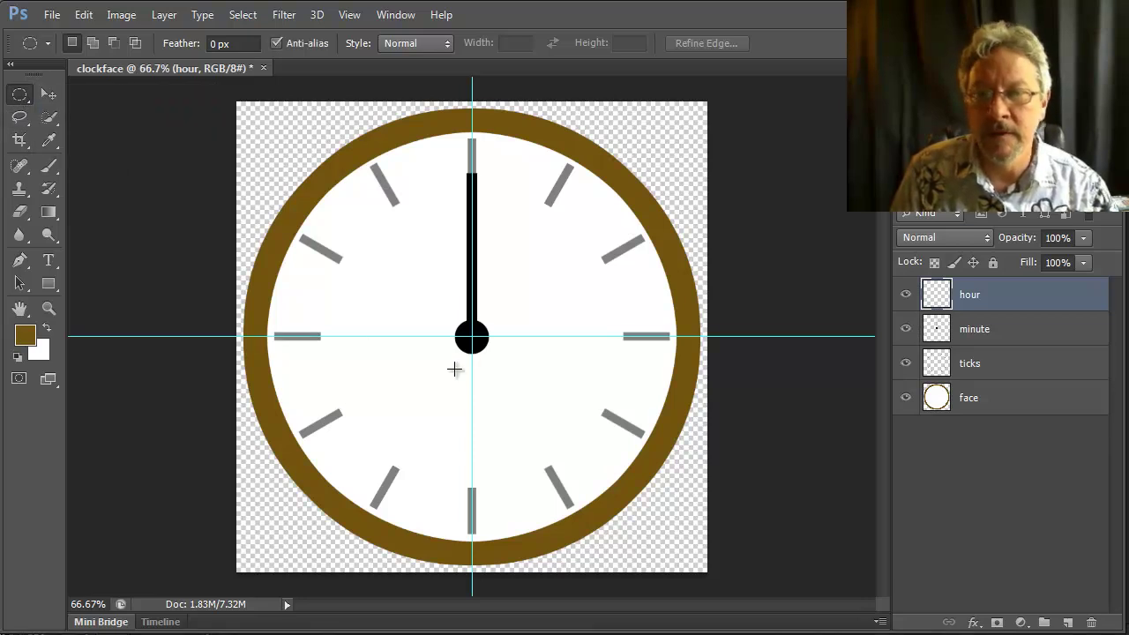
pyautogui.moveTo(472, 336); pyautogui.dragTo(491, 357)
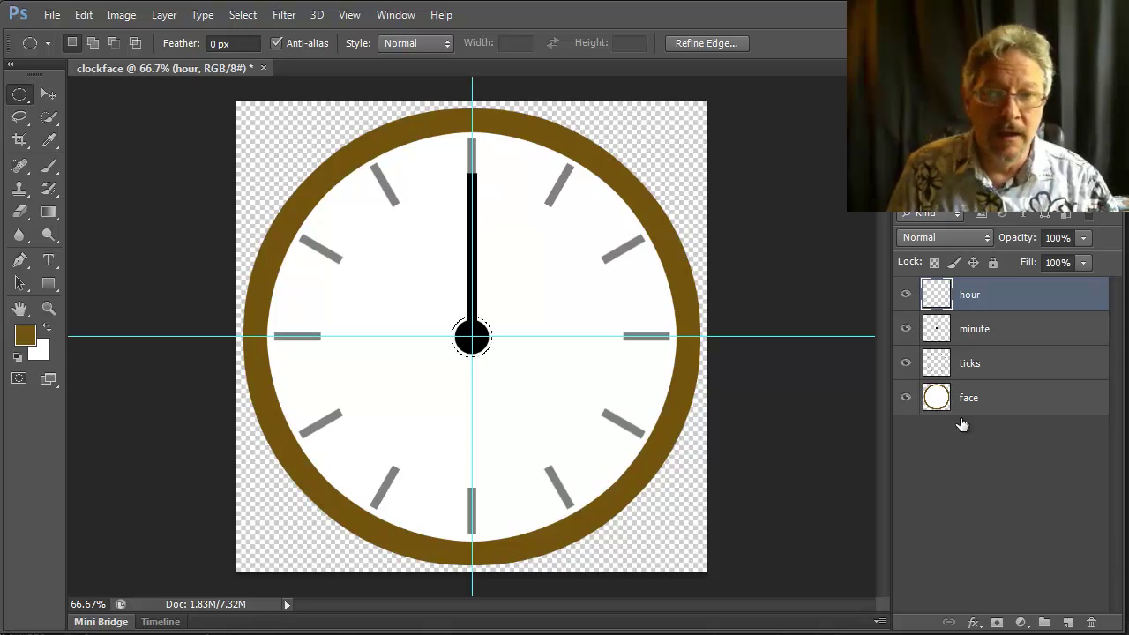
pyautogui.hotkey('shift', 'F5')
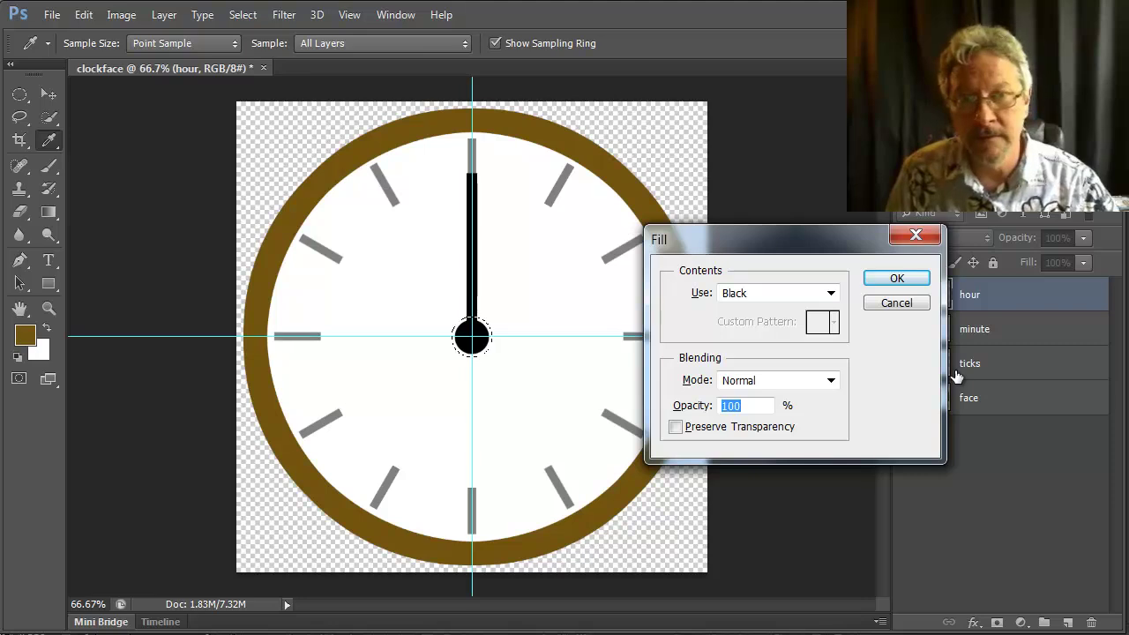
pyautogui.click(896, 277)
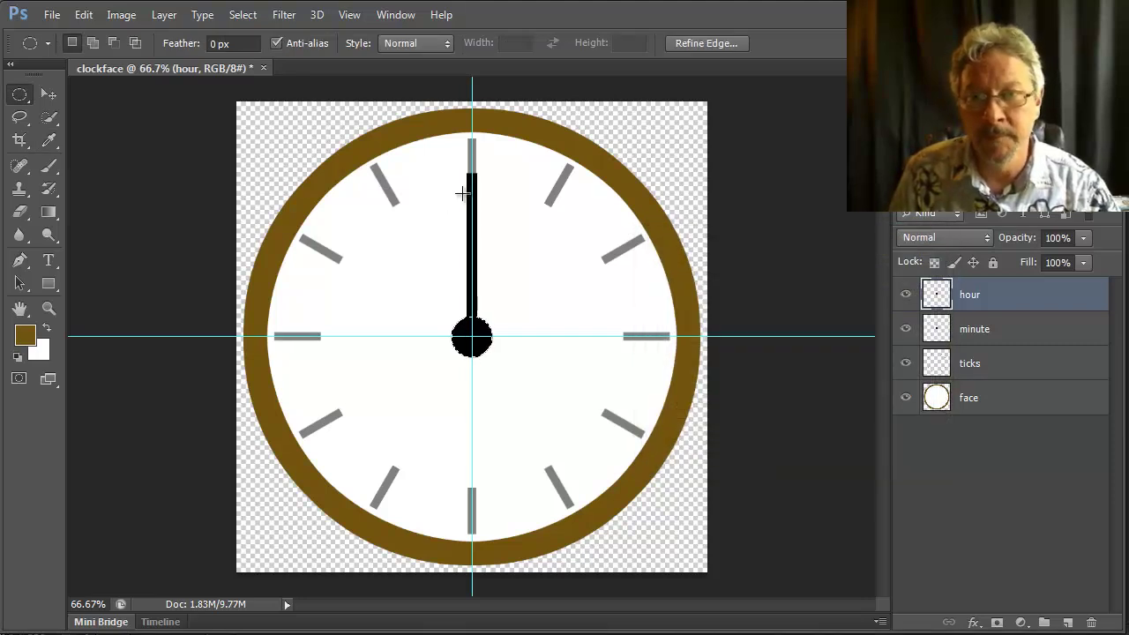
pyautogui.moveTo(462, 233); pyautogui.dragTo(477, 337)
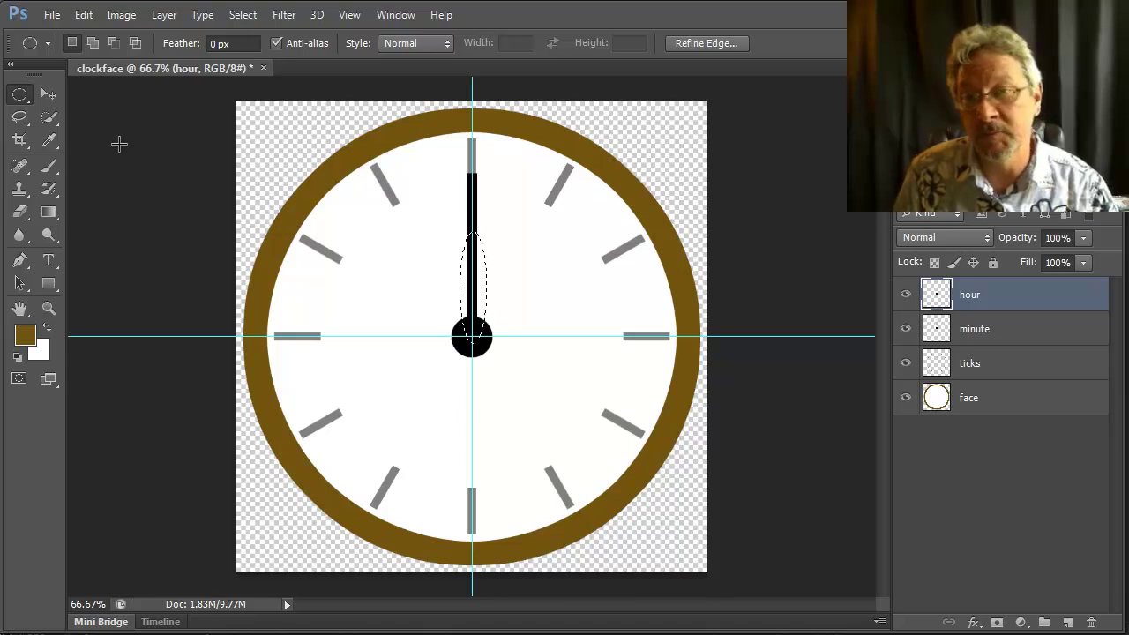
# Fill a black rectangle running up from the centre hub as the thick hour hand
pyautogui.click(21, 97)
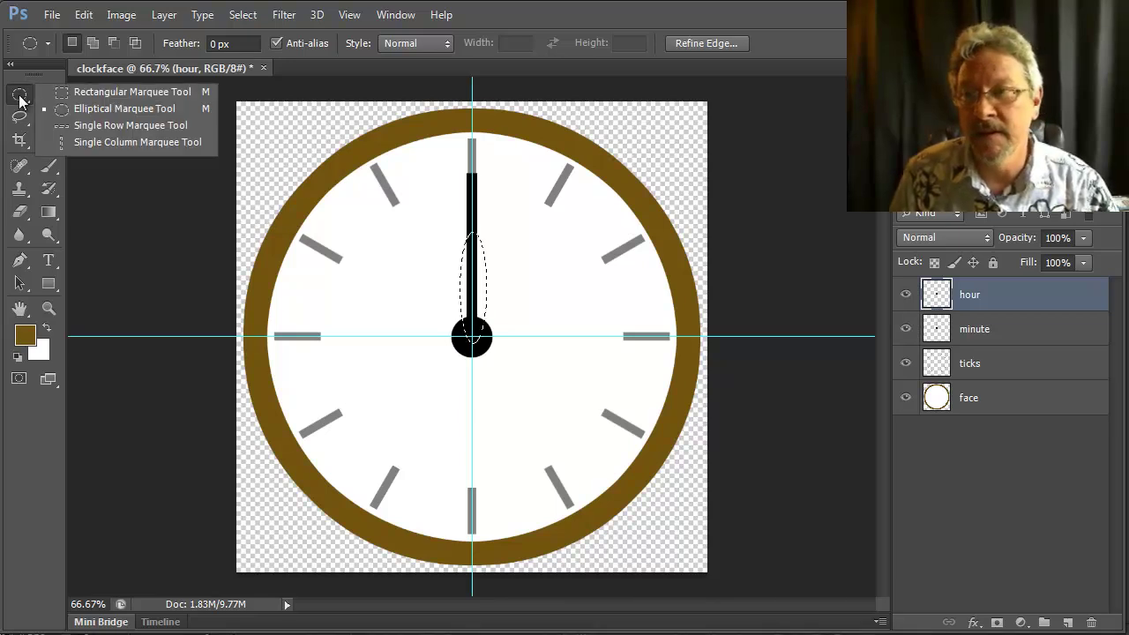
pyautogui.click(123, 92)
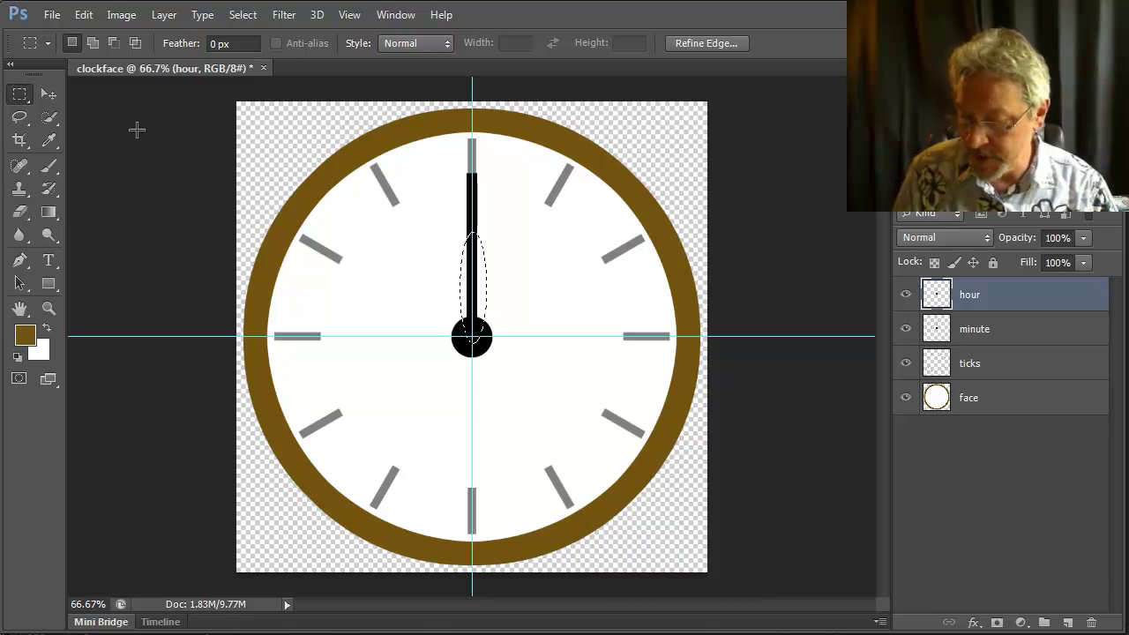
pyautogui.click(138, 148)
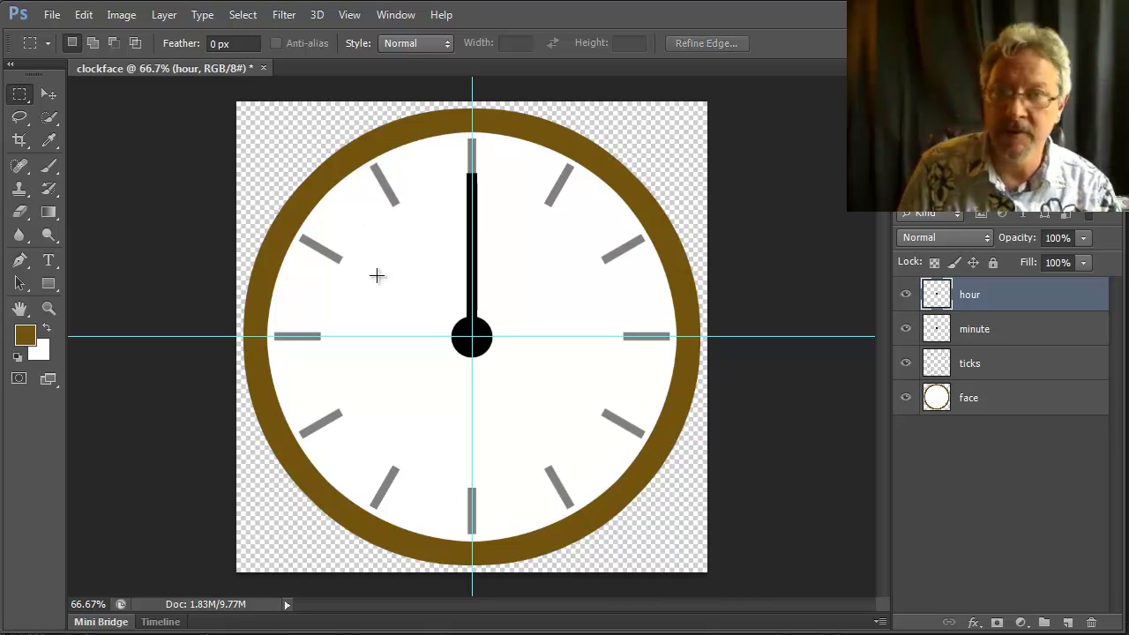
pyautogui.moveTo(447, 250); pyautogui.dragTo(473, 338)
pyautogui.moveTo(464, 293); pyautogui.dragTo(474, 291)
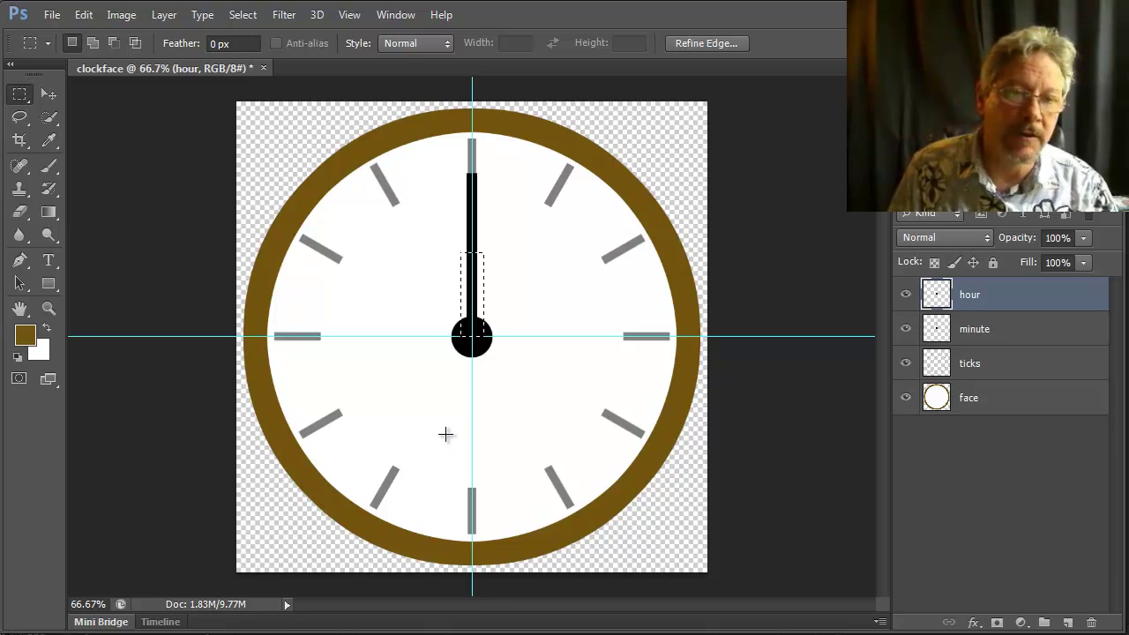
pyautogui.press('i')
pyautogui.hotkey('shift', 'F5')
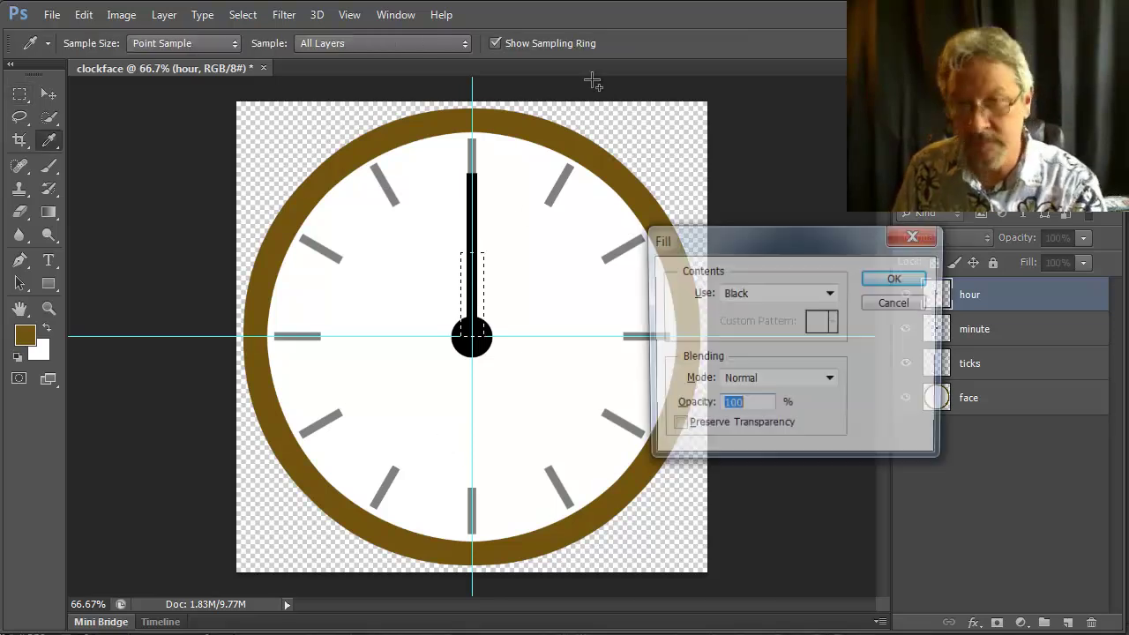
pyautogui.click(892, 279)
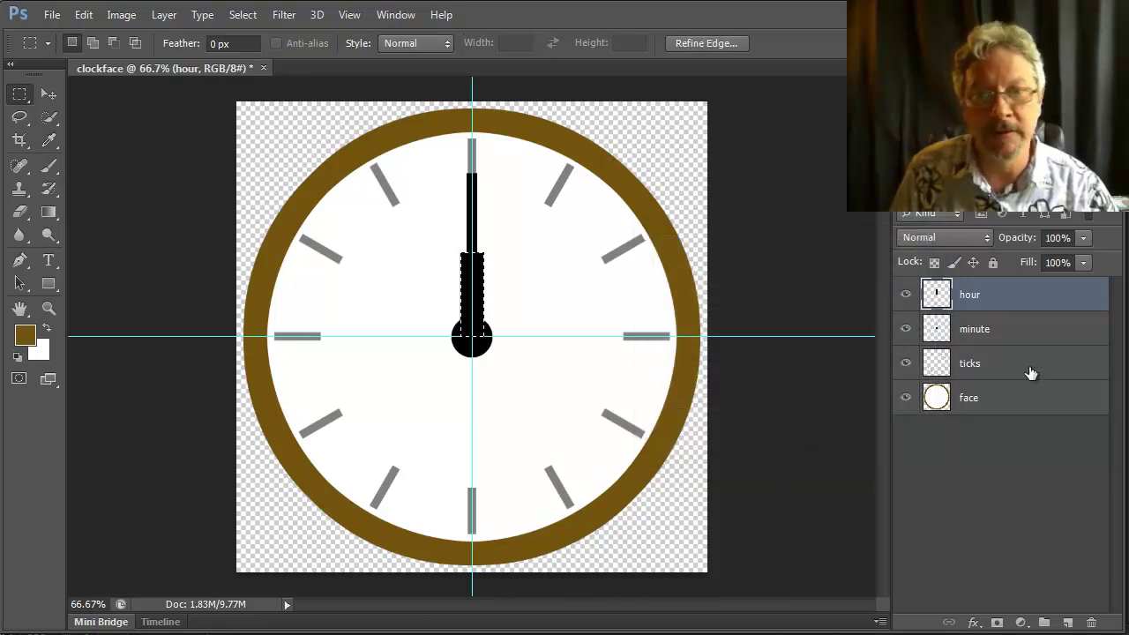
# Clear the selection and toggle the hour layer's visibility to check the hour hand
pyautogui.hotkey('ctrl', 'd')
pyautogui.click(937, 333)
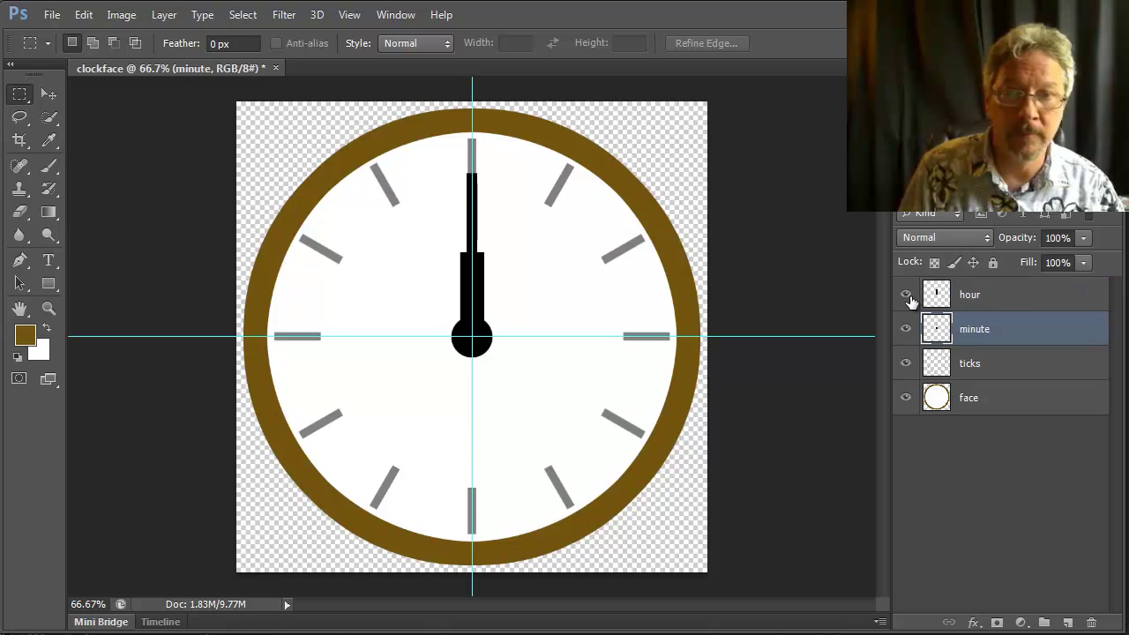
pyautogui.click(906, 295)
pyautogui.click(906, 295)
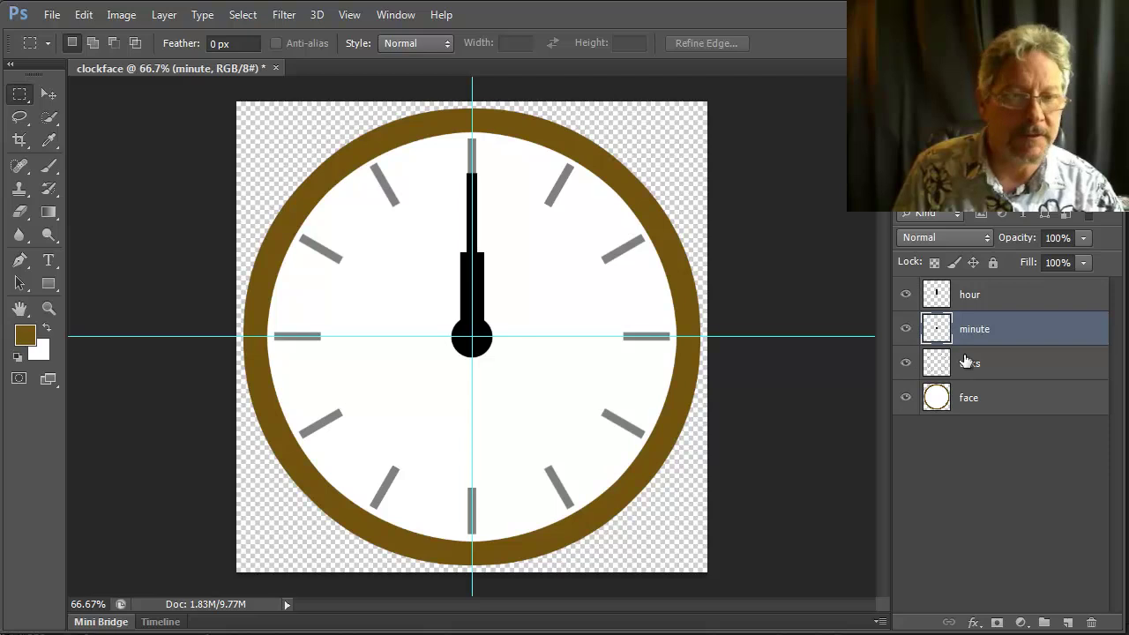
pyautogui.click(906, 295)
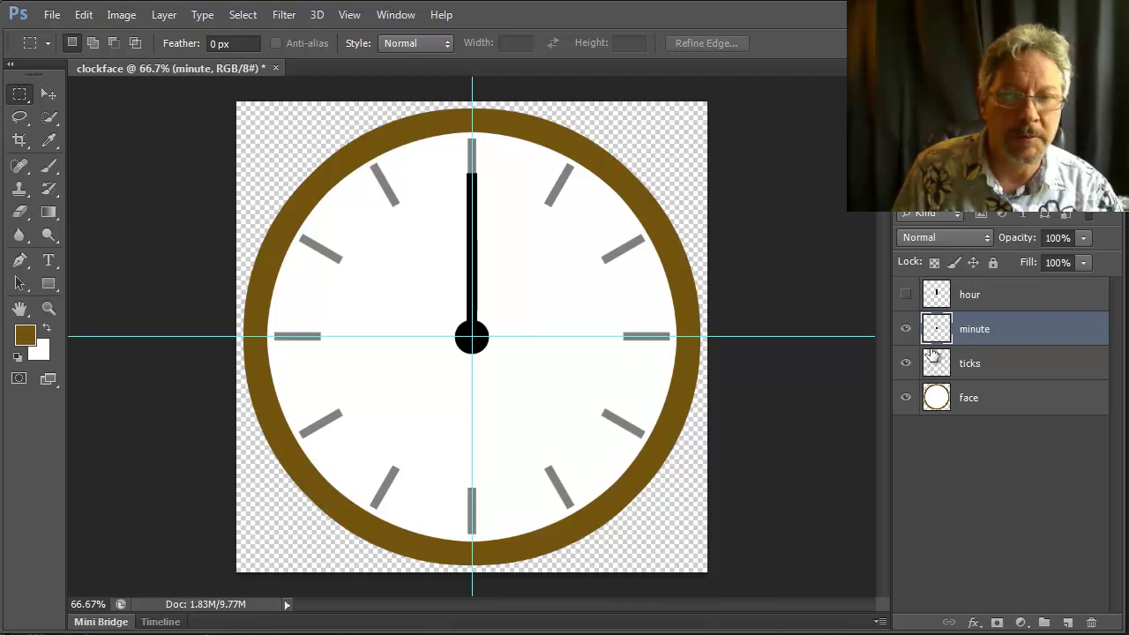
# Move the minute layer above the hour layer, show the hour layer again and select it
pyautogui.moveTo(1014, 332); pyautogui.dragTo(1011, 287)
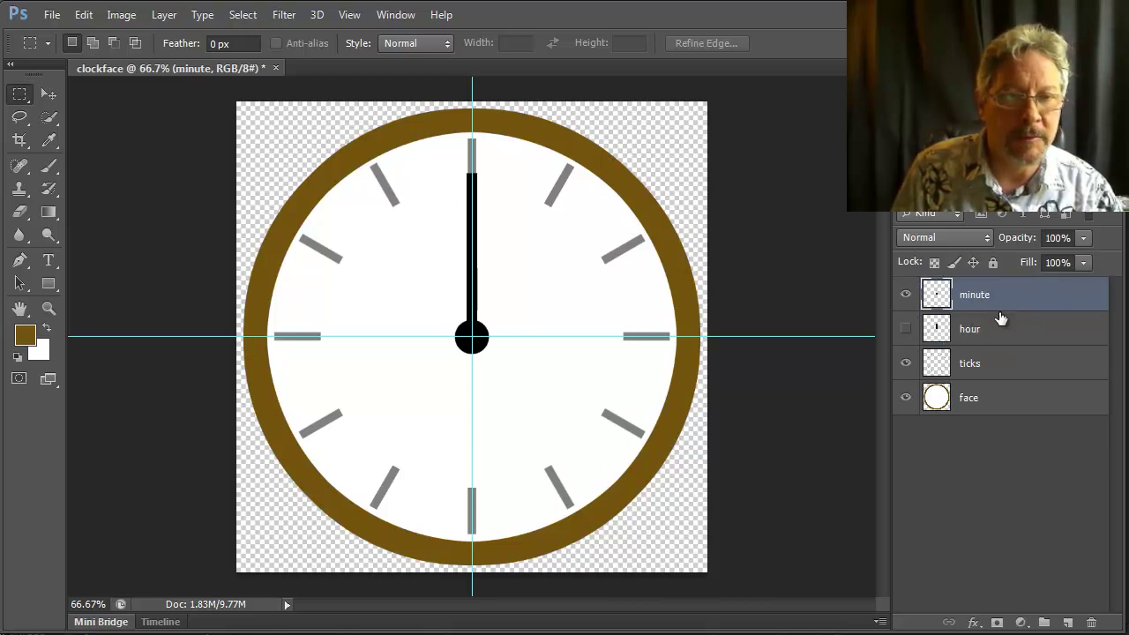
pyautogui.click(906, 329)
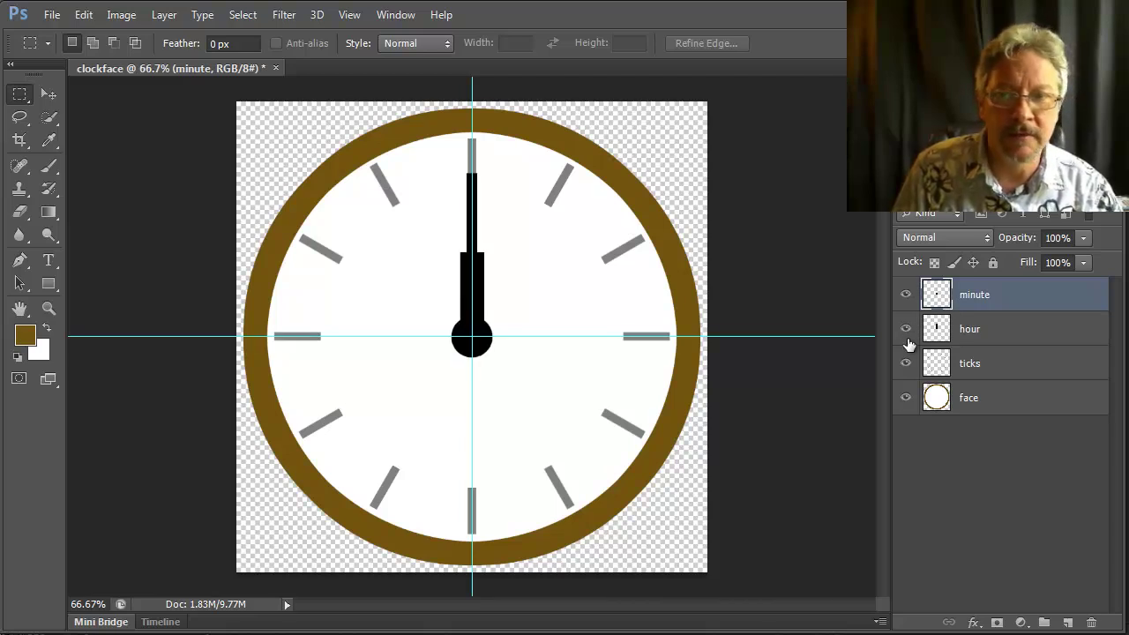
pyautogui.click(978, 340)
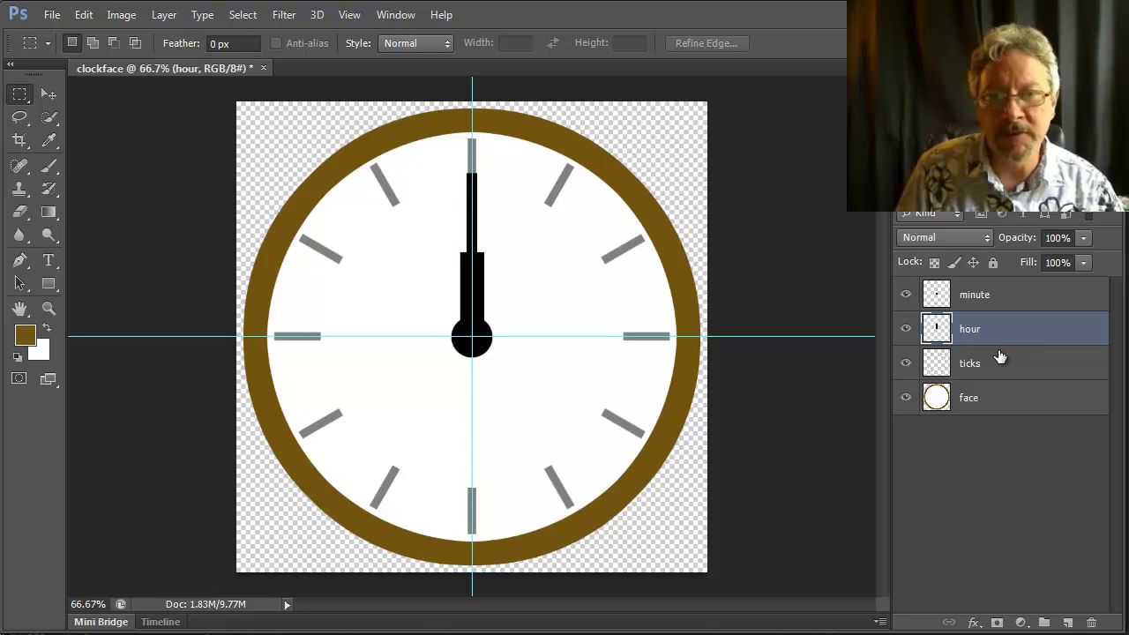
# Give the hour layer a Bevel & Emboss with 18 px size and 4 px soften
pyautogui.click(972, 262)
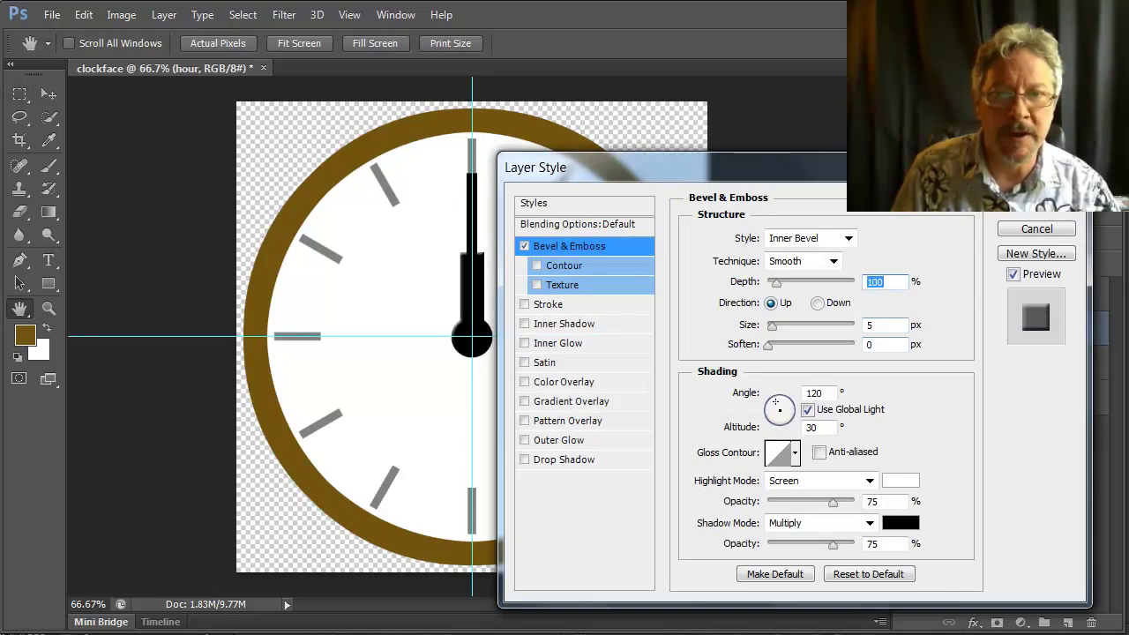
pyautogui.moveTo(909, 166); pyautogui.dragTo(1068, 134)
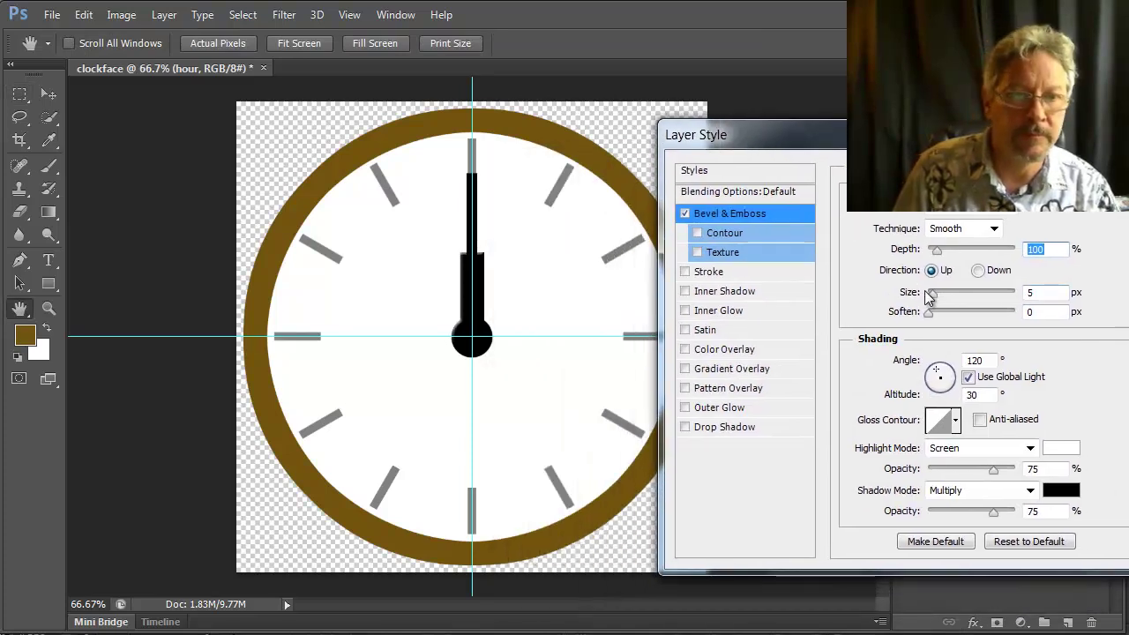
pyautogui.moveTo(934, 294); pyautogui.dragTo(952, 316)
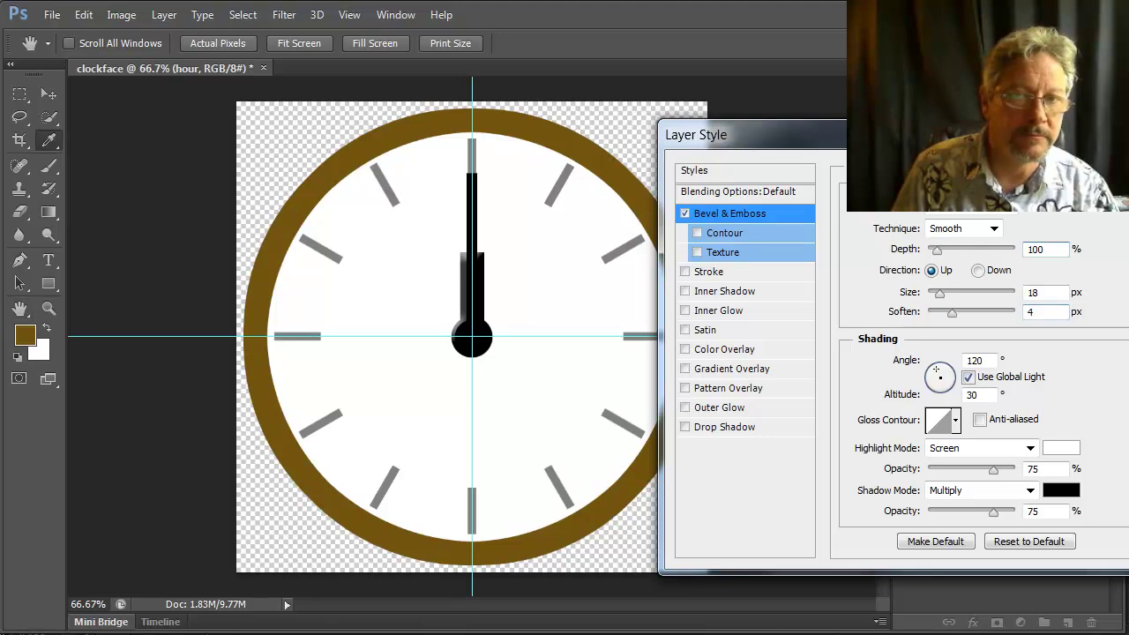
pyautogui.press('Return')
pyautogui.press('m')
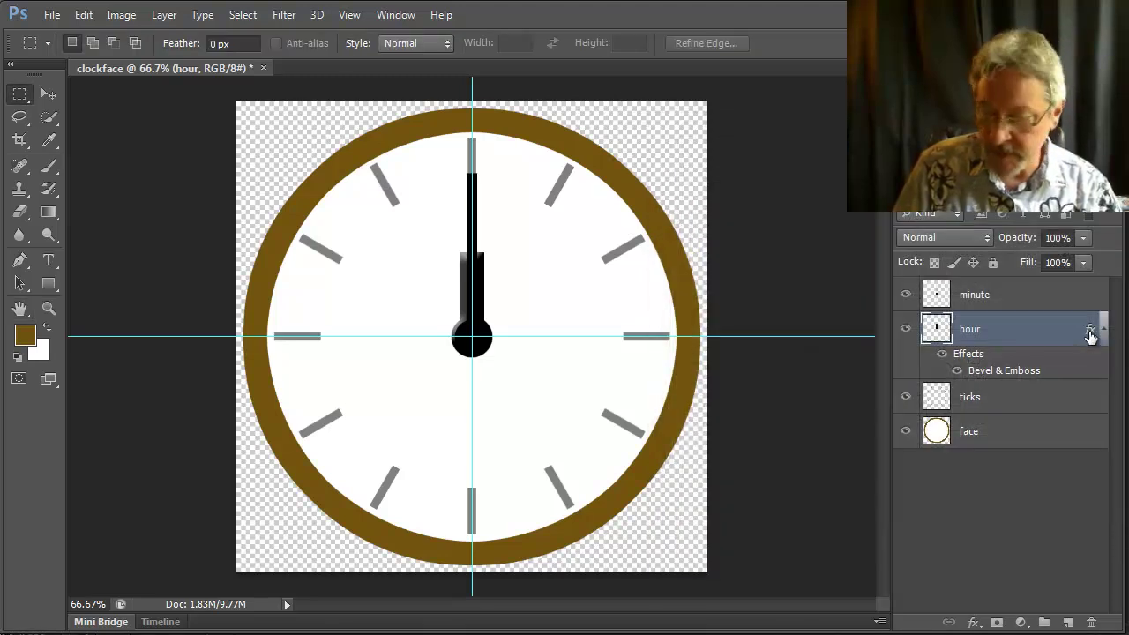
# Copy the hour hand's bevel onto minute and ticks, then move the ticks' bevel to the face layer
pyautogui.moveTo(1090, 332); pyautogui.dragTo(1076, 366)
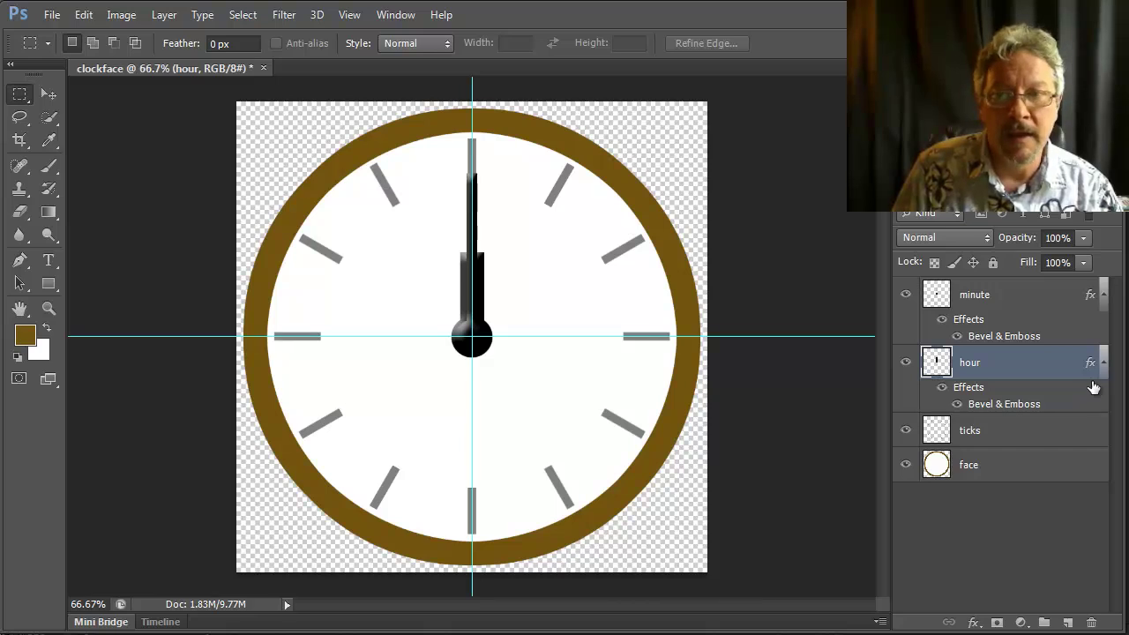
pyautogui.moveTo(1094, 372); pyautogui.dragTo(1059, 436)
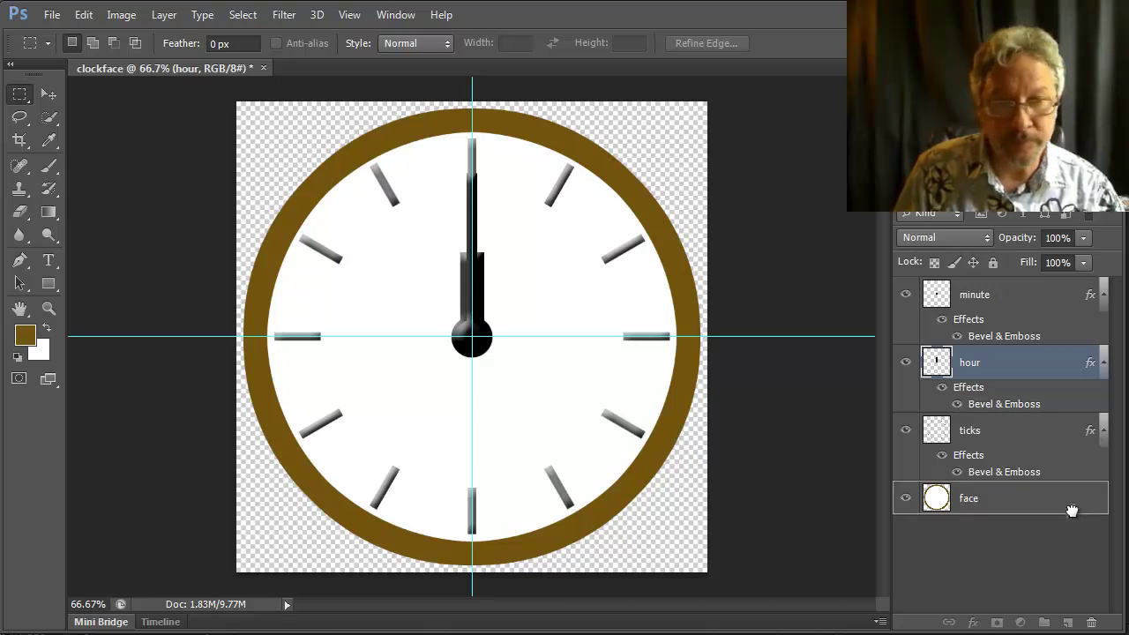
pyautogui.moveTo(1071, 512); pyautogui.dragTo(1081, 513)
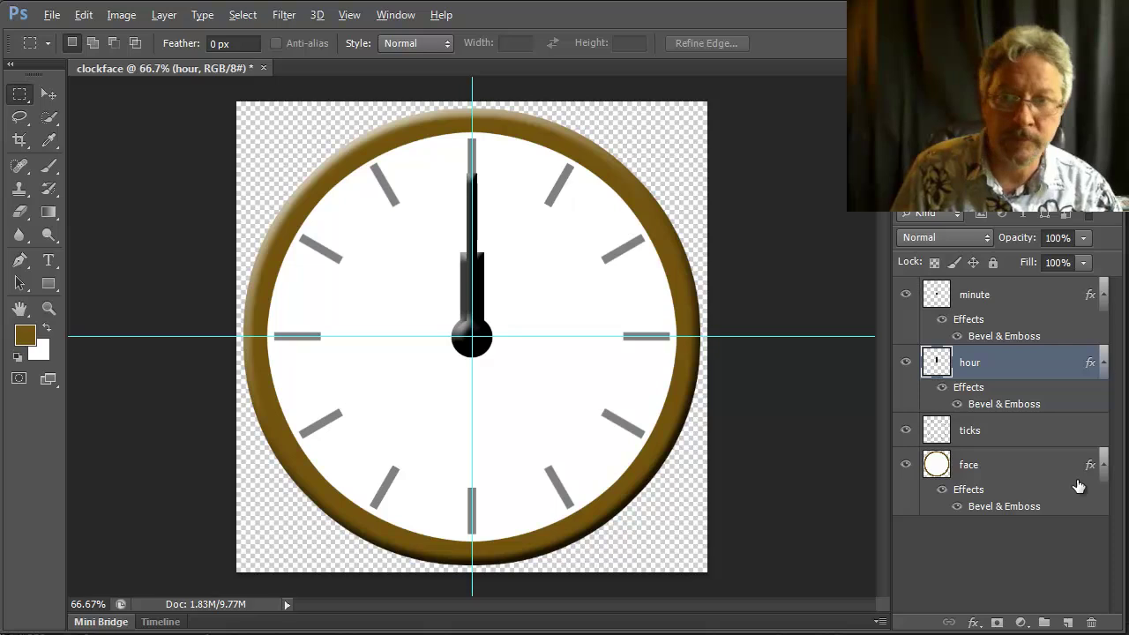
pyautogui.press('alt')
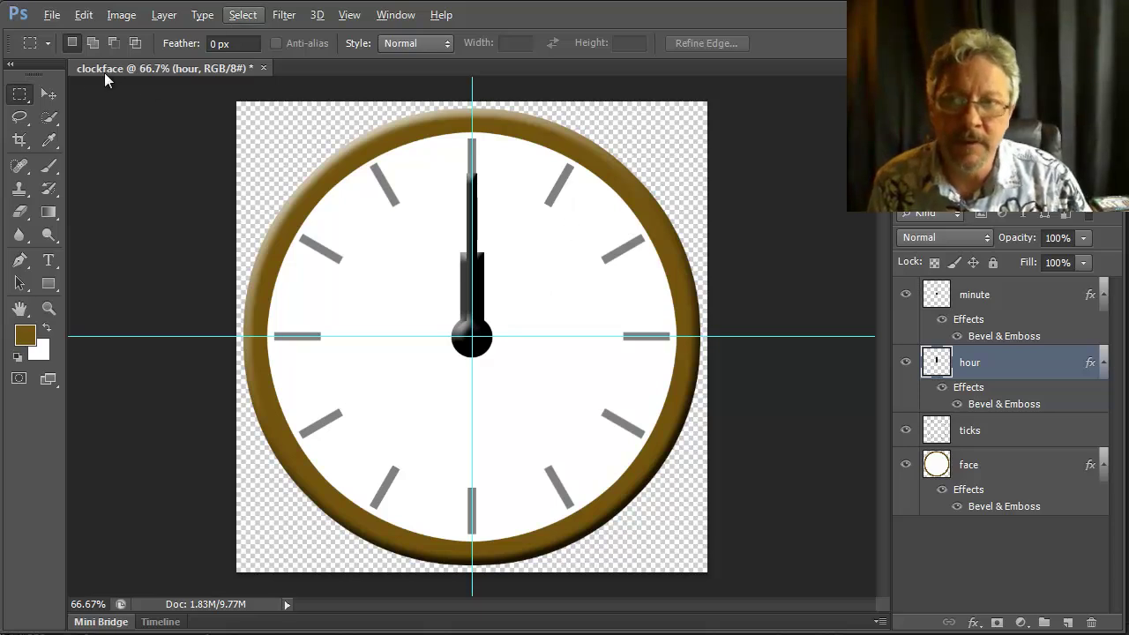
# Save the document as clockface.psd with Maximize Compatibility kept on
pyautogui.click(53, 16)
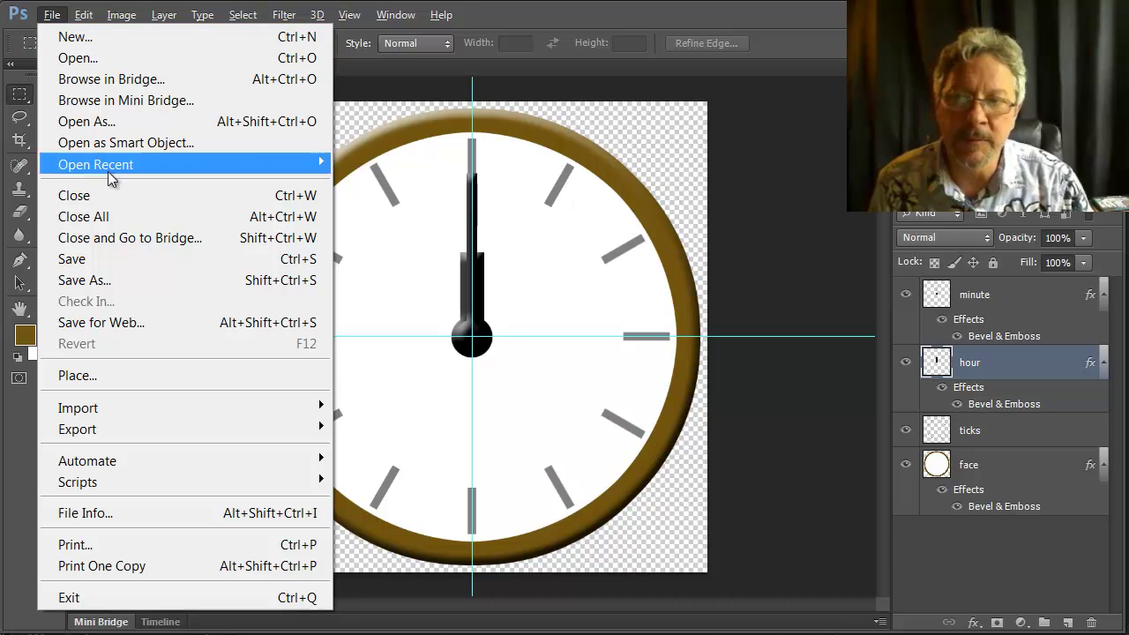
pyautogui.click(95, 280)
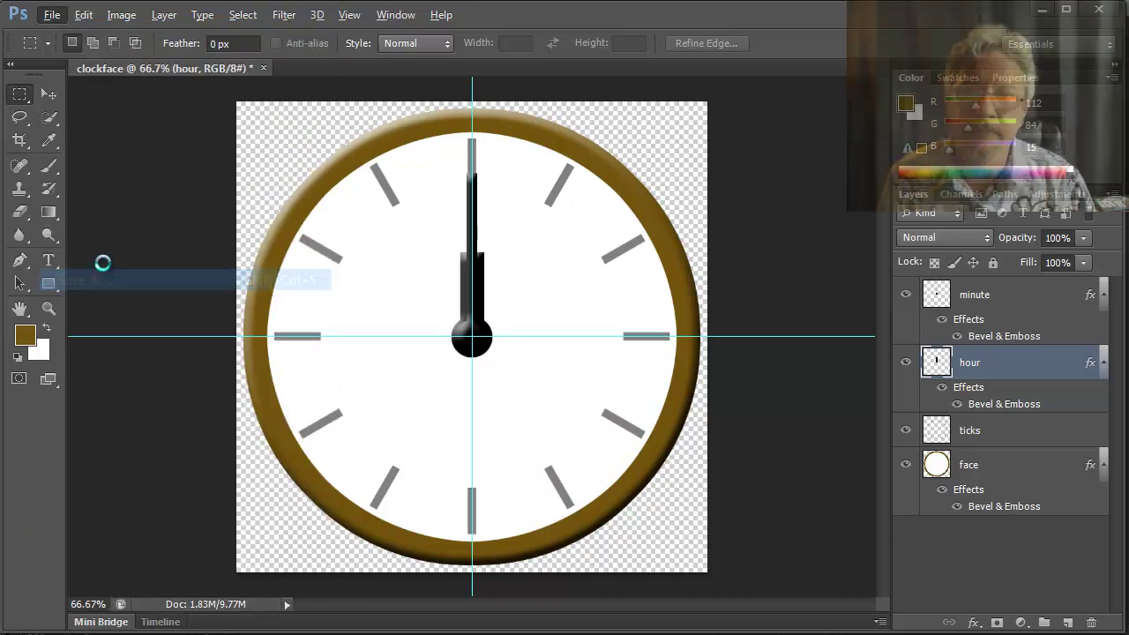
pyautogui.press('Return')
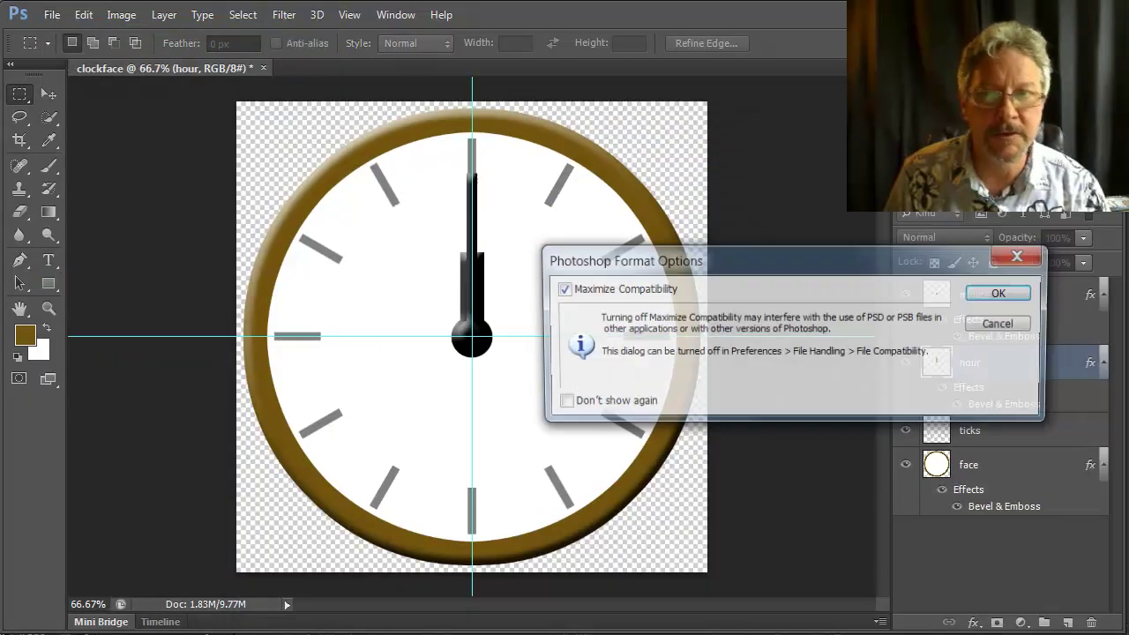
pyautogui.click(1004, 295)
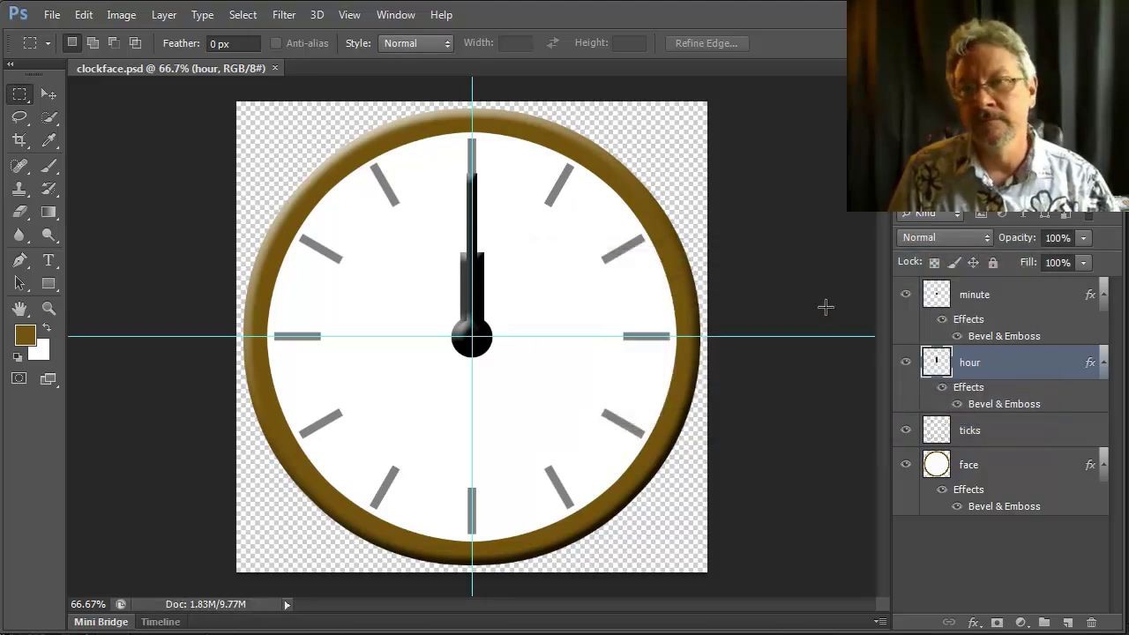